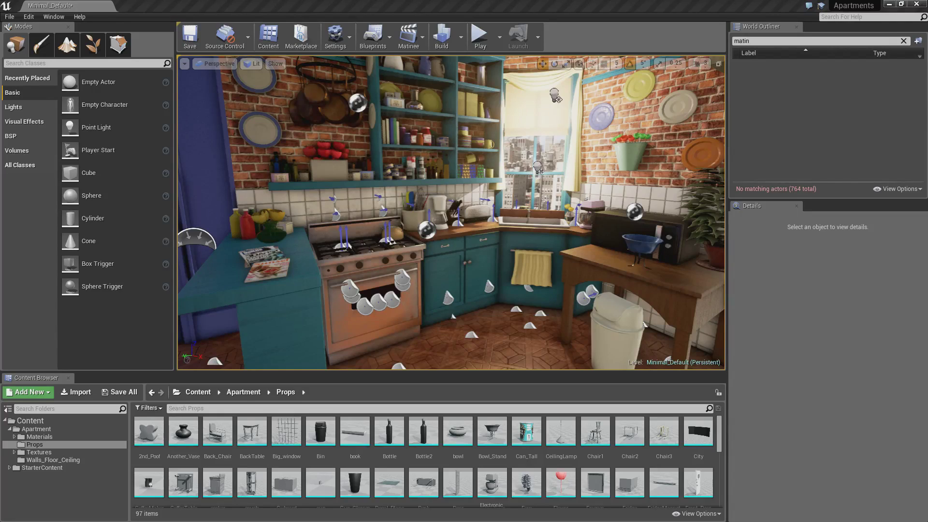
Add a new Matinee to the level and place its editor window so the level viewport is visible.
click(415, 39)
click(431, 65)
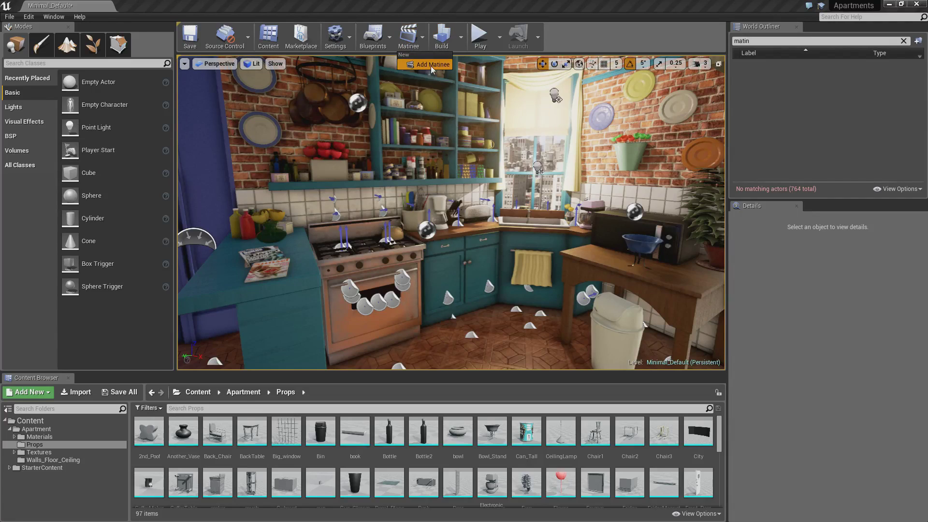
double_click(289, 7)
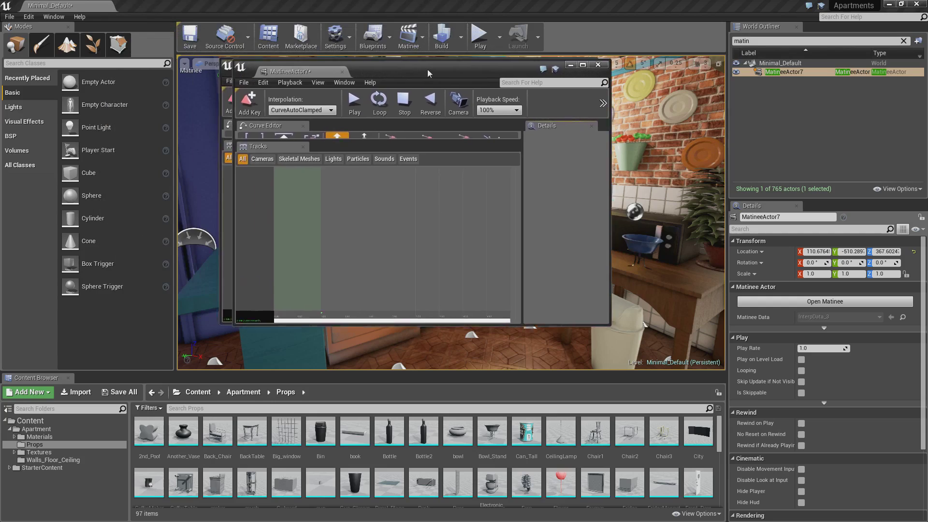
drag(661, 26, 706, 18)
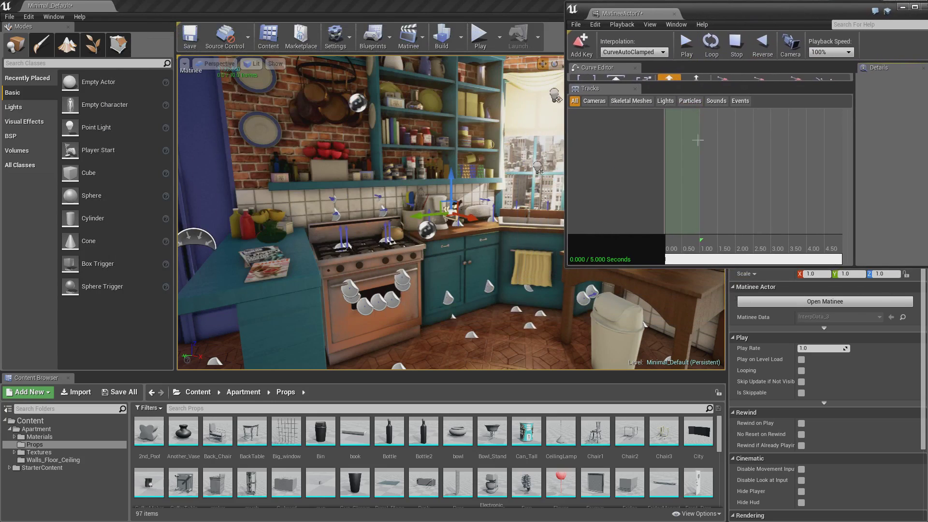
Add a camera group named Cam1 to the Matinee, using the kitchen view as the camera's starting shot.
scroll(461, 231, up, 6)
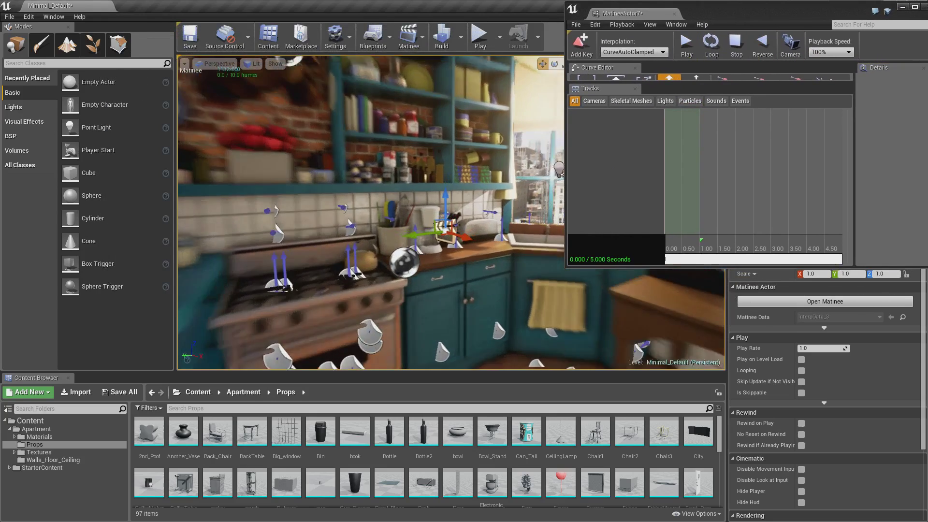
scroll(461, 231, down, 8)
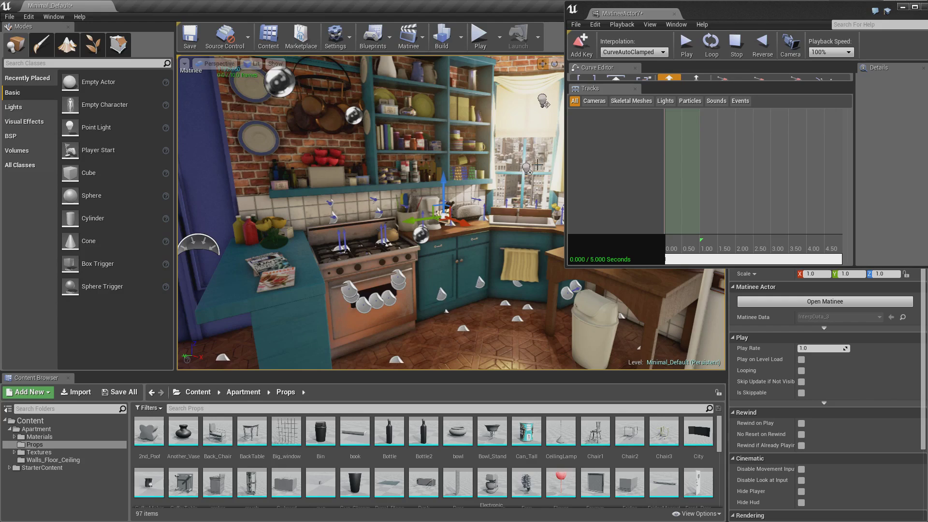
right_drag(456, 147, 412, 151)
drag(737, 13, 698, 0)
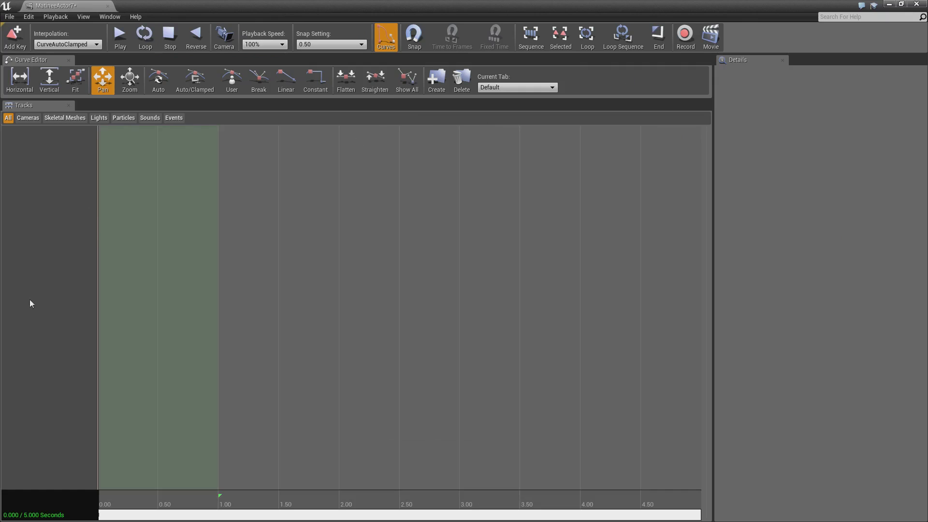
drag(358, 17, 698, 21)
right_click(554, 166)
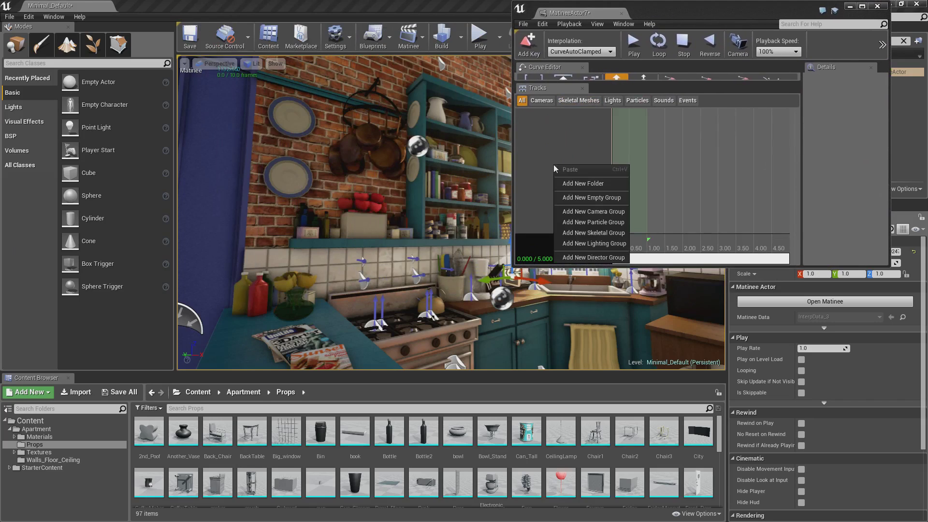
click(585, 212)
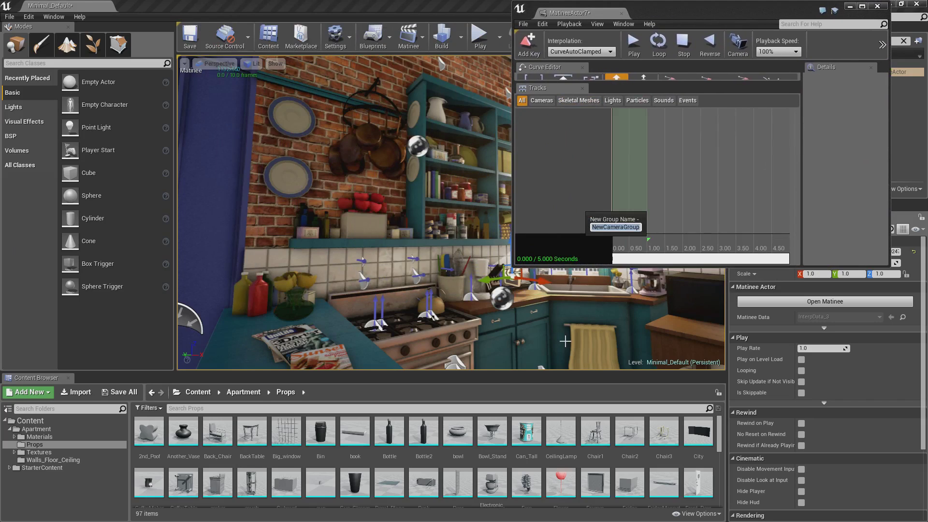
text(Cam1)
key(Return)
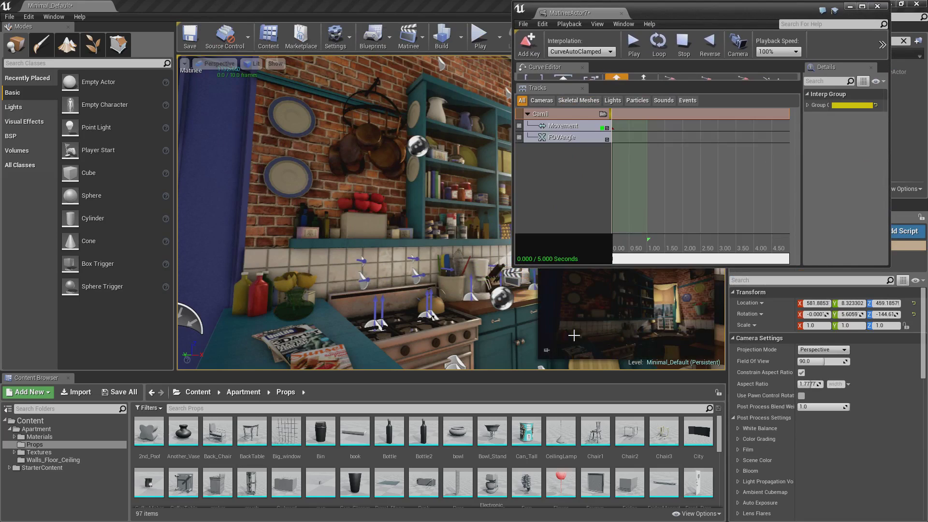
Try moving the Cam1 camera along Y to about -97.6 and turning its yaw to about -159.6°.
drag(704, 16, 265, 25)
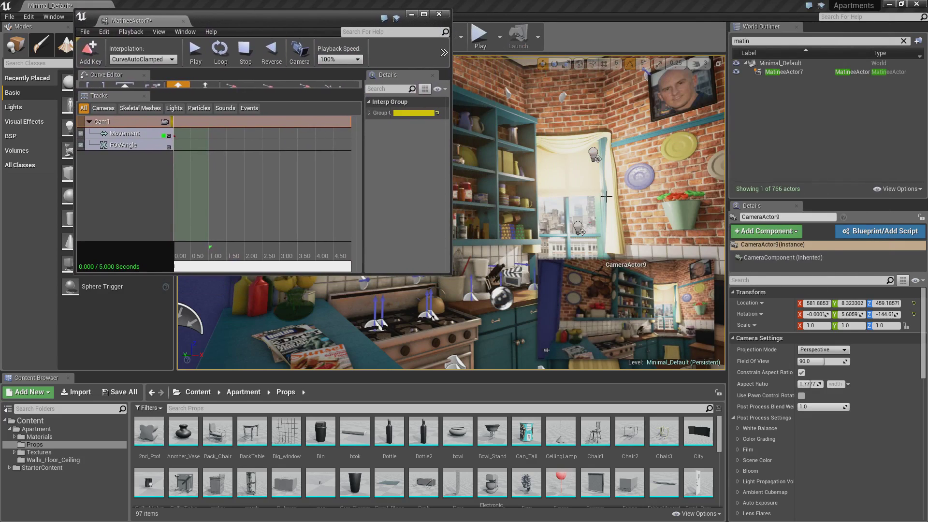
mouse_move(607, 196)
right_down()
mouse_move(459, 200)
mouse_move(594, 206)
right_up()
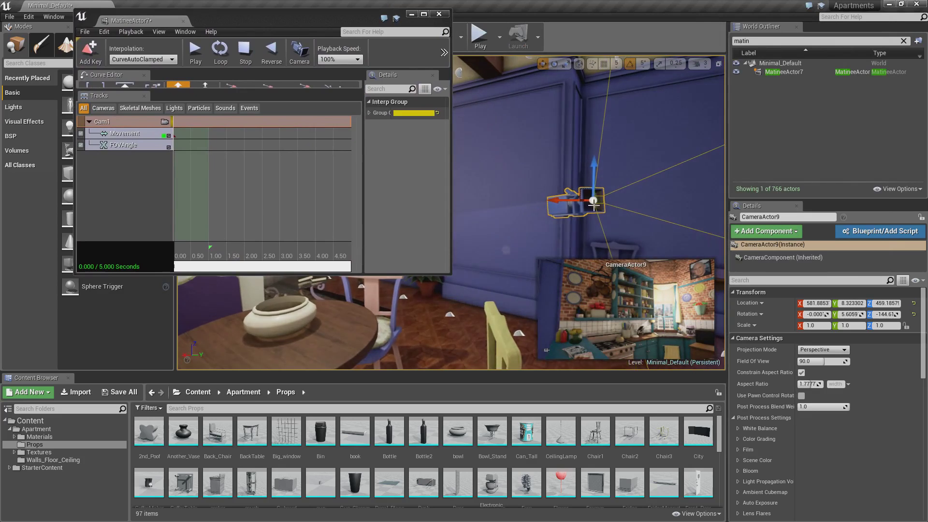
drag(277, 21, 747, 13)
right_drag(473, 163, 249, 170)
key(s)
drag(189, 223, 261, 218)
key(e)
key(w)
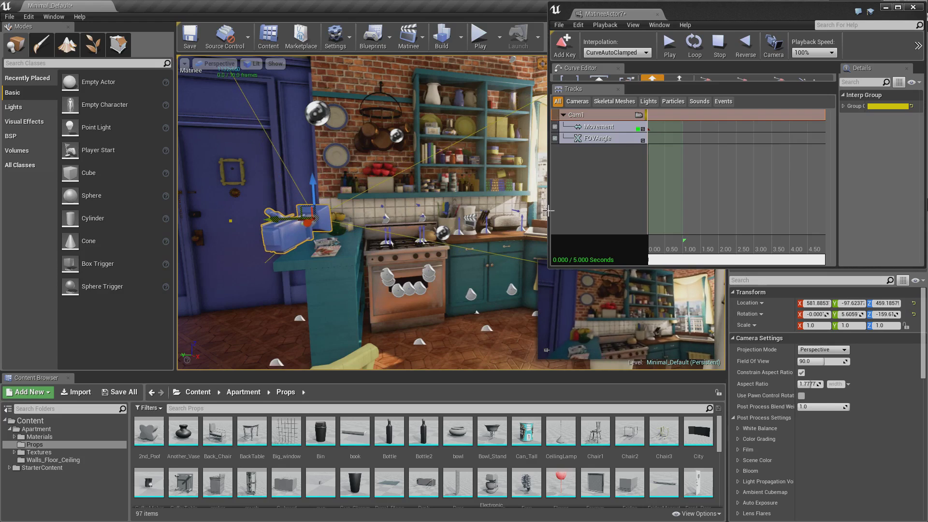
Extend the Matinee sequence to about 10 seconds and stretch the loop section to its end.
drag(712, 15, 618, 0)
scroll(393, 360, down, 6)
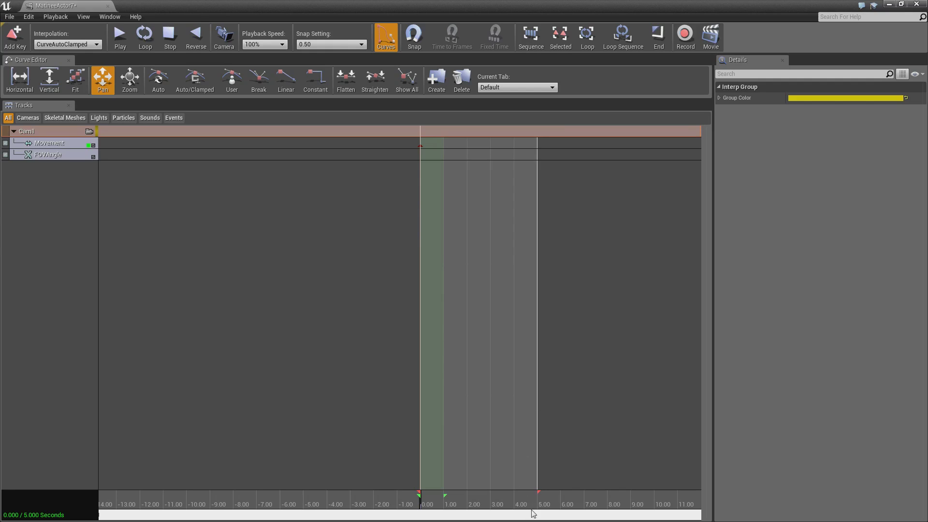
click(540, 495)
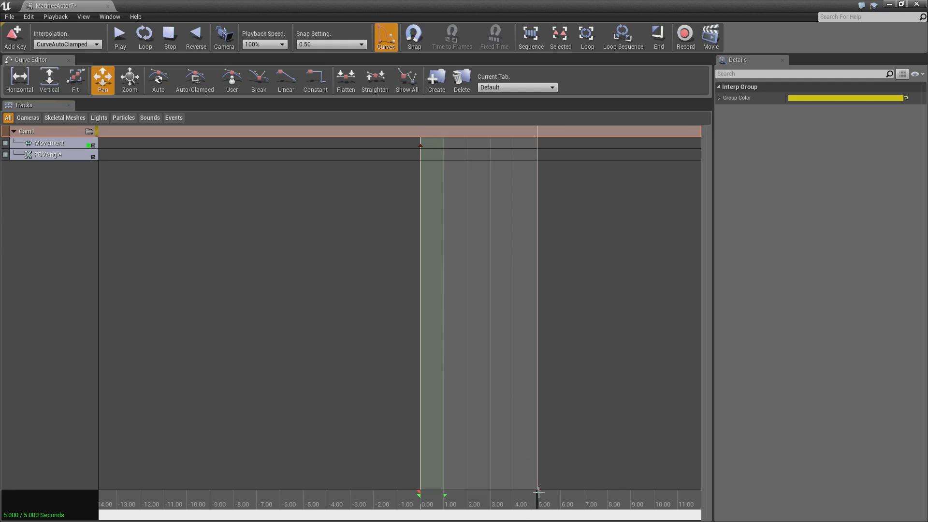
drag(538, 491, 657, 505)
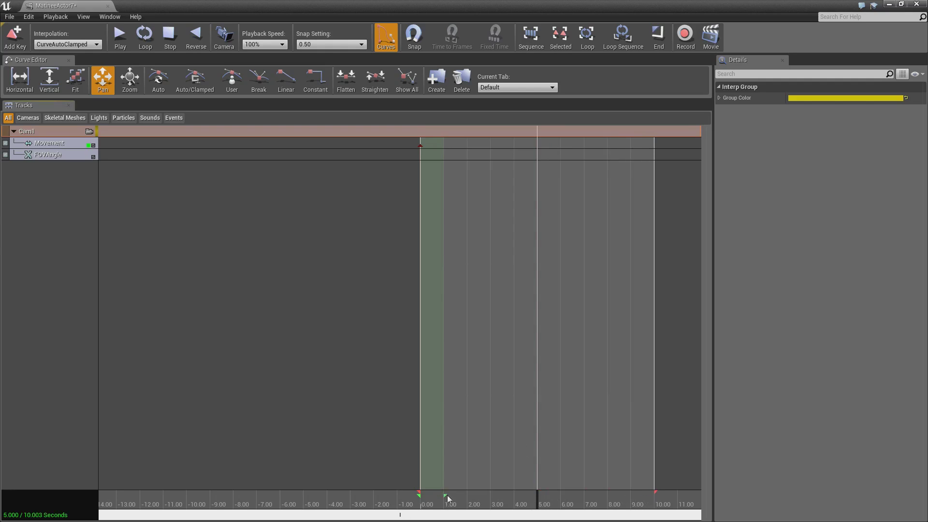
drag(448, 499, 691, 513)
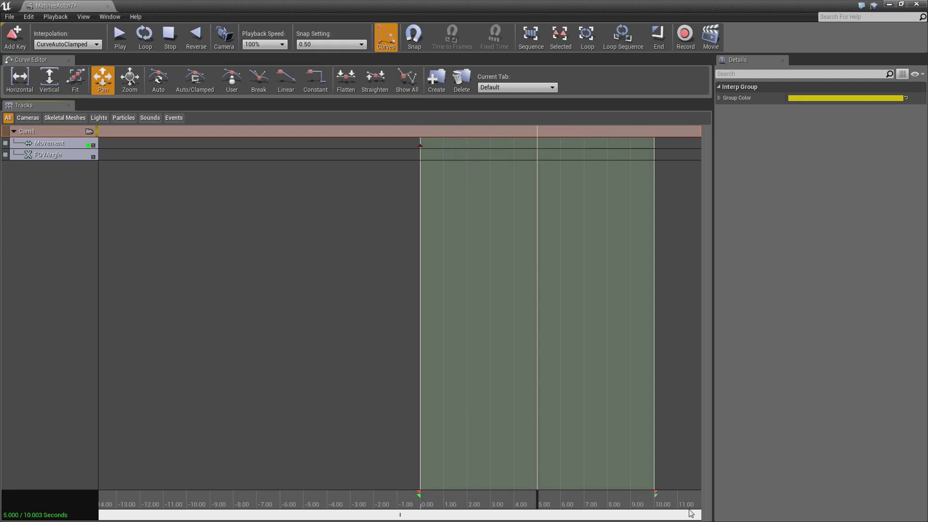
Select Cam1's first Movement key at 0.00 s and place the Matinee window beside the level viewport.
click(419, 146)
scroll(450, 148, up, 7)
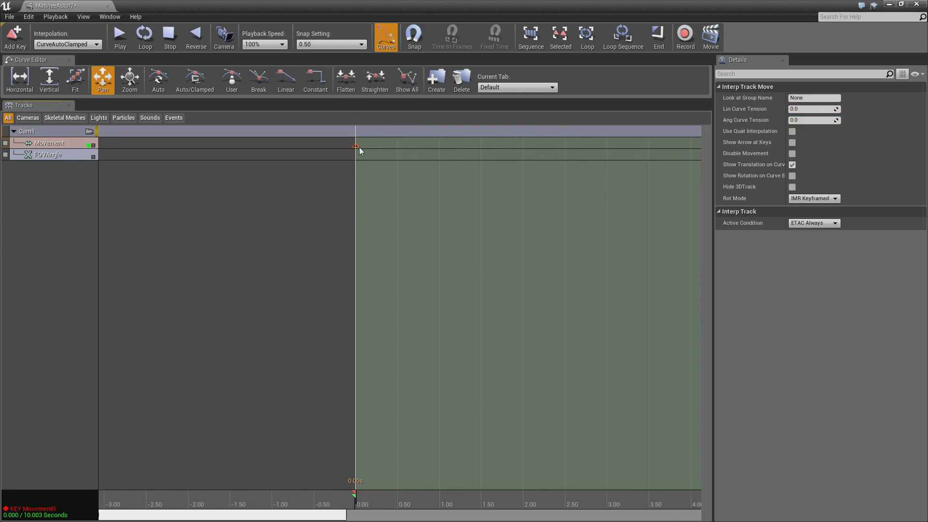
drag(479, 6, 734, 4)
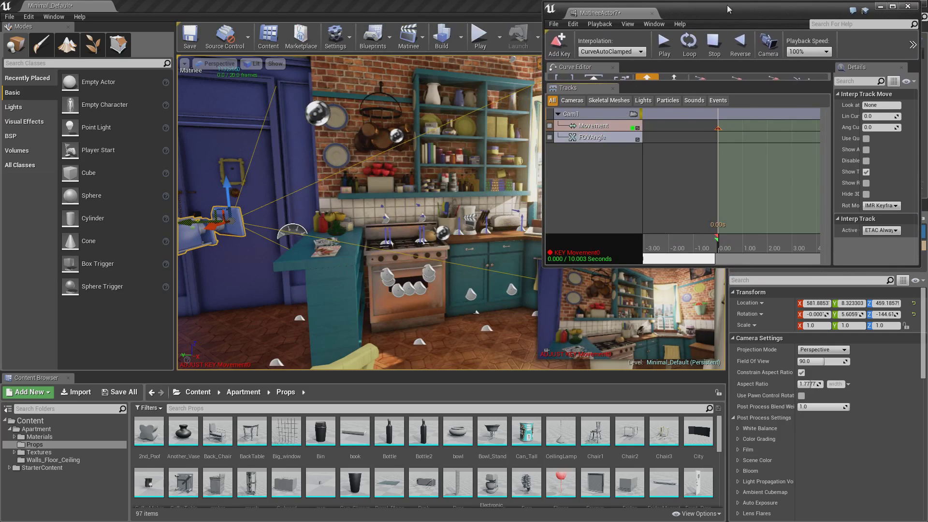
drag(727, 4, 731, 16)
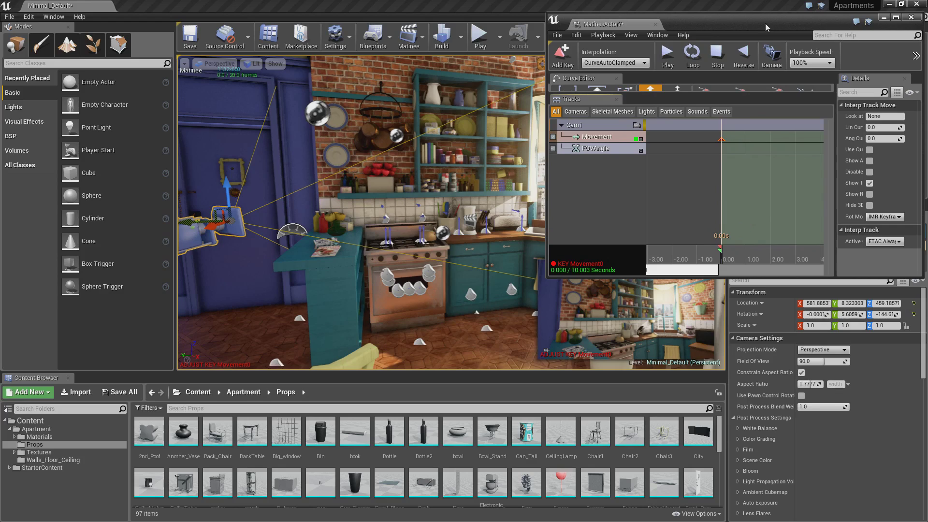
Move the Matinee time cursor to about 5.04 seconds.
drag(744, 259, 801, 259)
drag(765, 25, 692, 0)
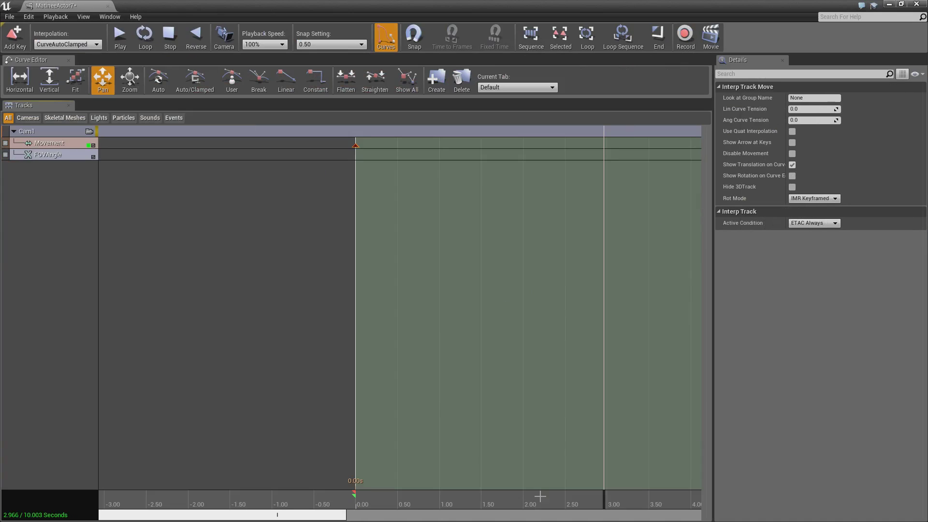
scroll(596, 460, down, 3)
scroll(283, 411, down, 5)
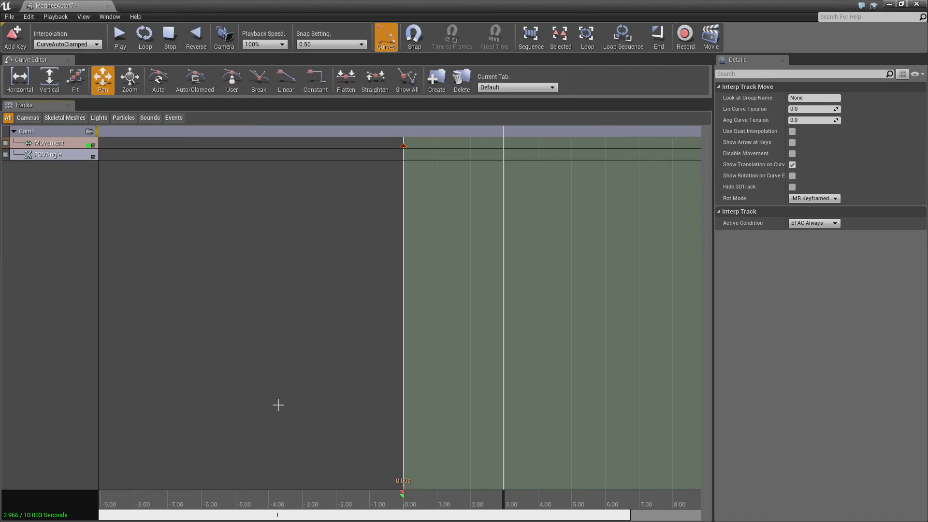
scroll(411, 464, up, 4)
drag(346, 506, 367, 505)
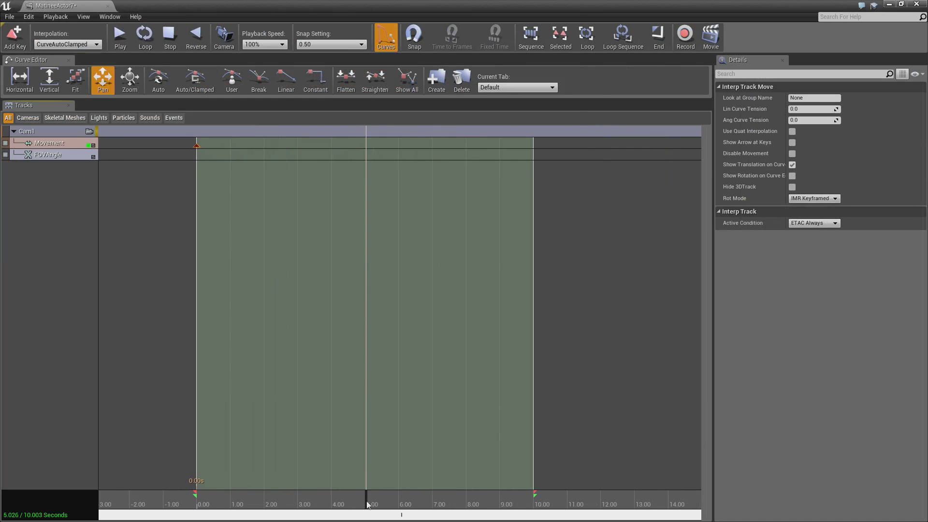
drag(497, 8, 743, 7)
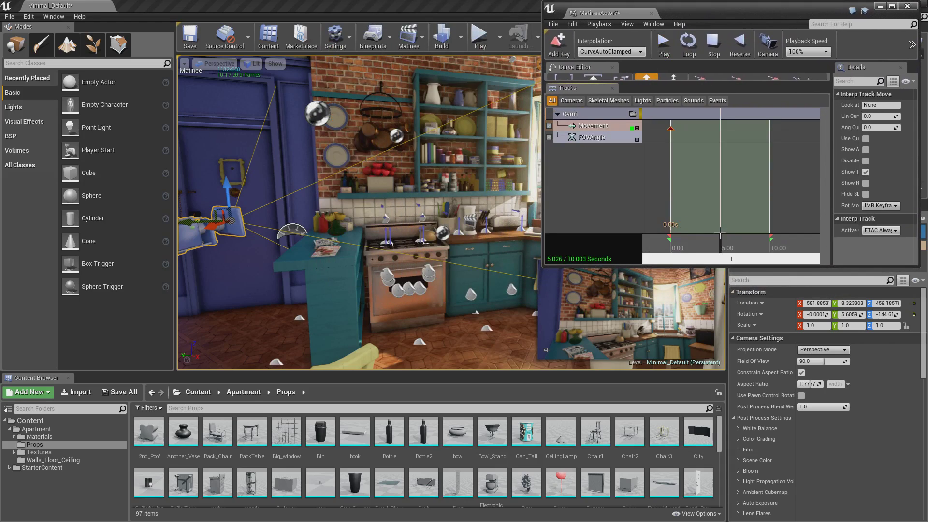
drag(693, 248, 721, 246)
Move the Cam1 camera across the kitchen to about Y -591.6 and rotate its yaw to about -174.6°.
drag(214, 228, 575, 215)
mouse_move(478, 206)
right_down()
mouse_move(519, 205)
mouse_move(493, 201)
right_up()
key(e)
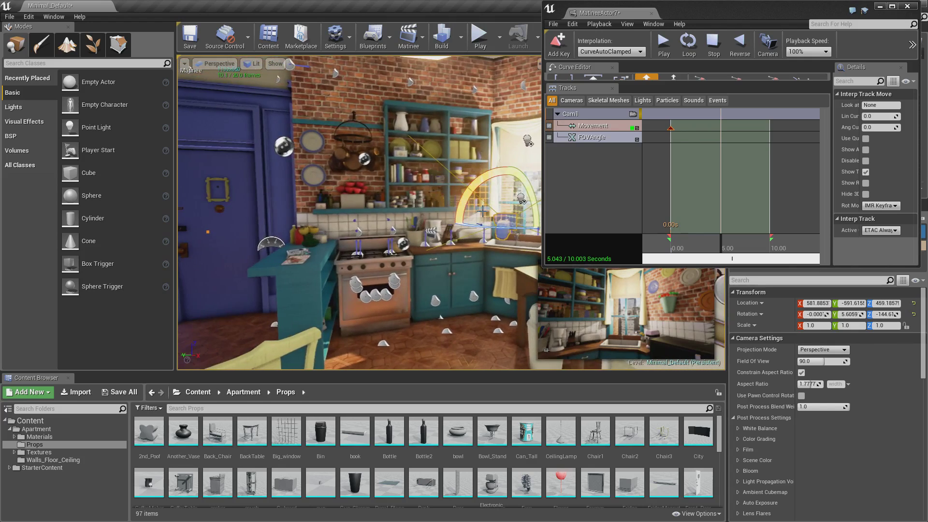
drag(496, 229, 542, 229)
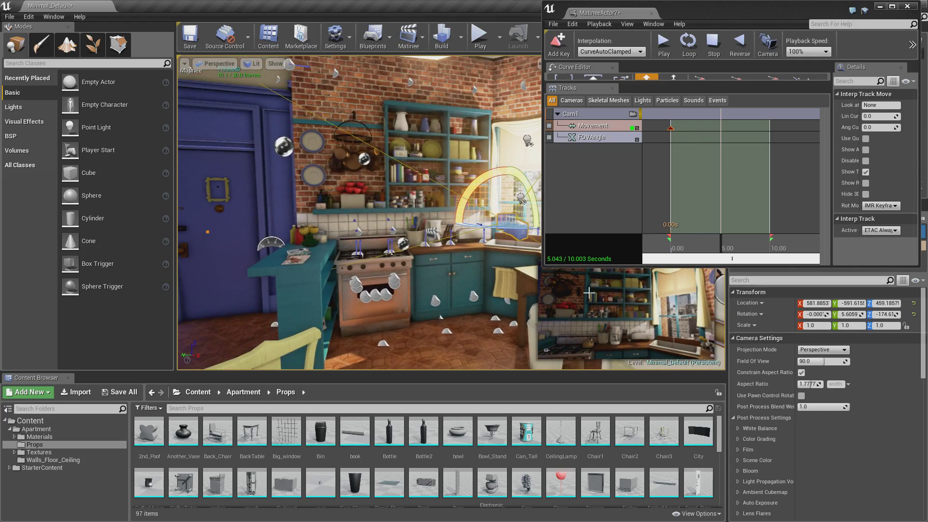
right_drag(497, 203, 481, 197)
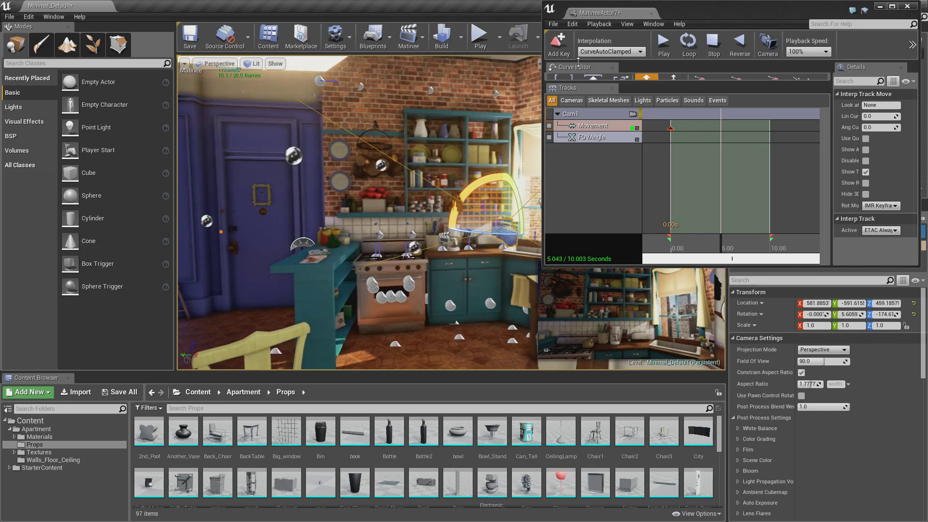
Add a key to Cam1's Movement track at about 5.04 seconds and check the resulting camera path.
click(598, 129)
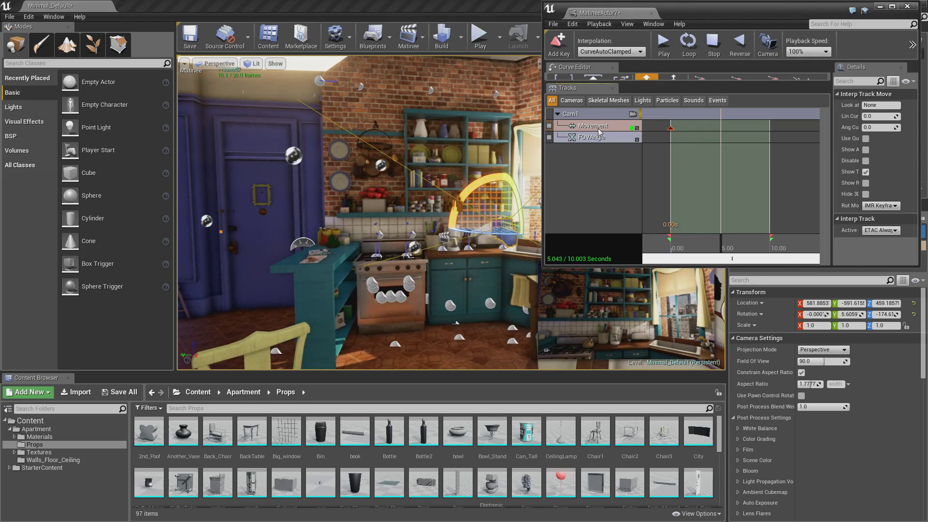
key(Return)
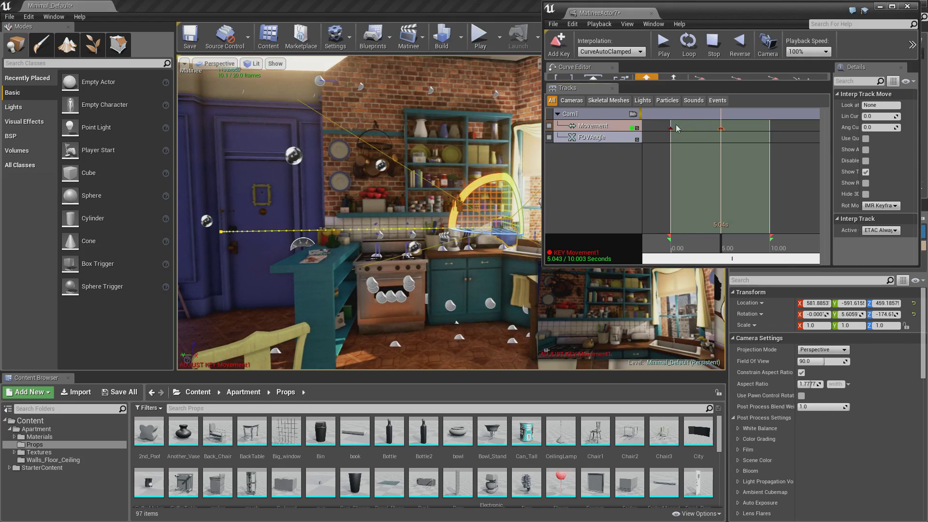
right_drag(261, 229, 290, 239)
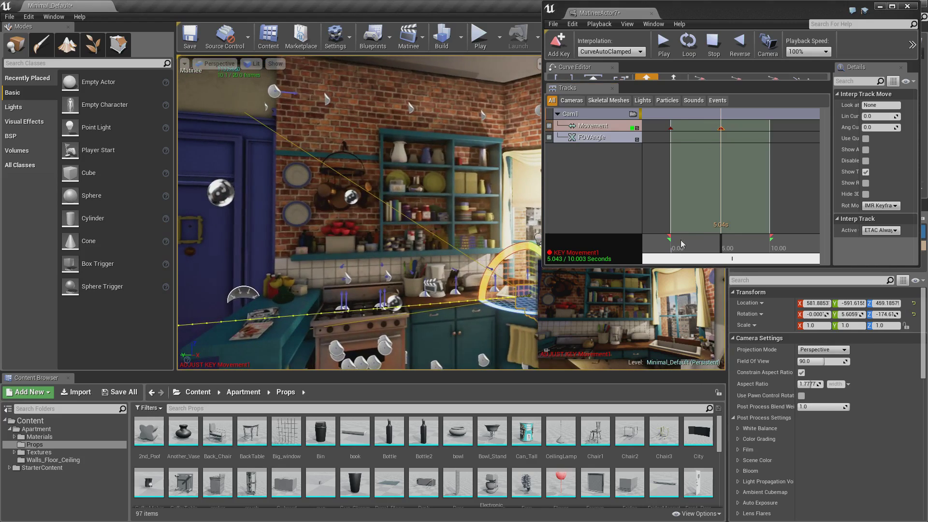
Preview the Cam1 camera move in the Matinee and return the time cursor to 0 seconds.
click(658, 55)
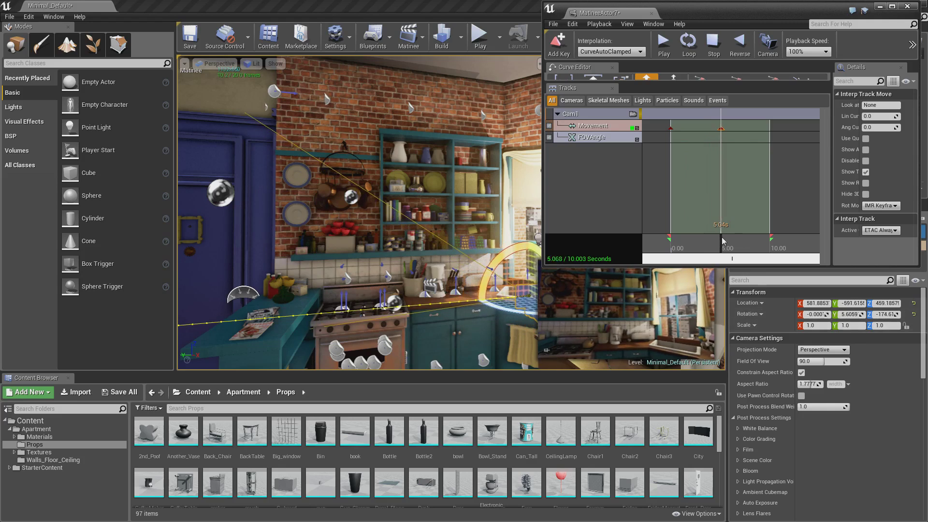
click(709, 46)
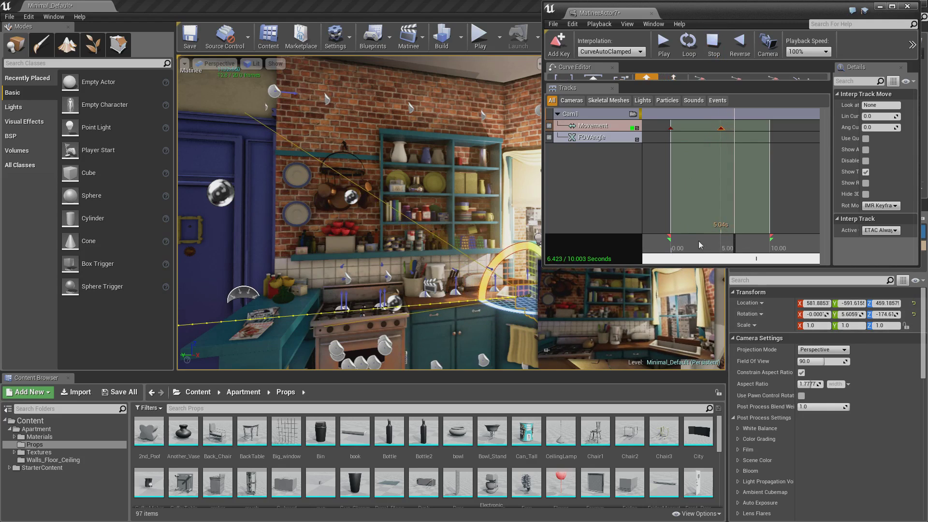
click(659, 246)
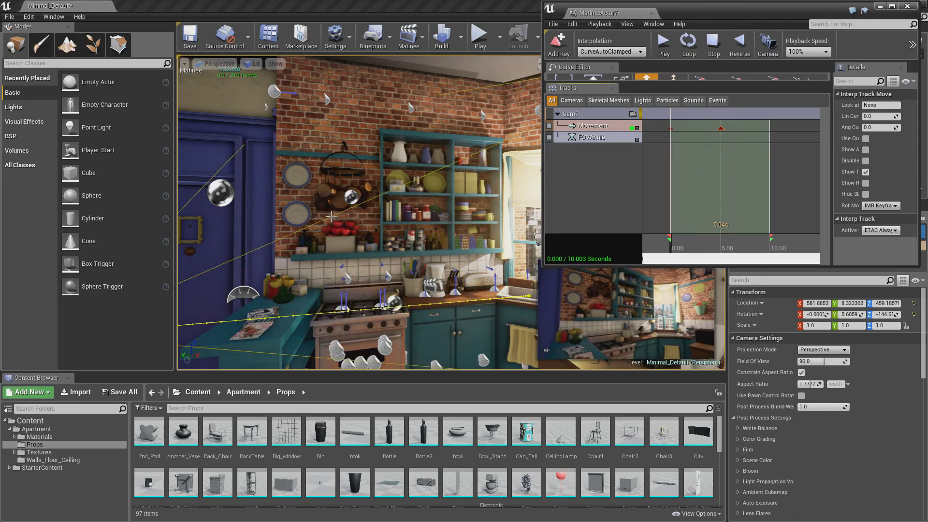
Frame the living room's TV cabinet and poster wall in the viewport and add a Matinee camera group named Cam2.
right_drag(330, 216, 316, 251)
key(w)
right_drag(398, 234, 526, 239)
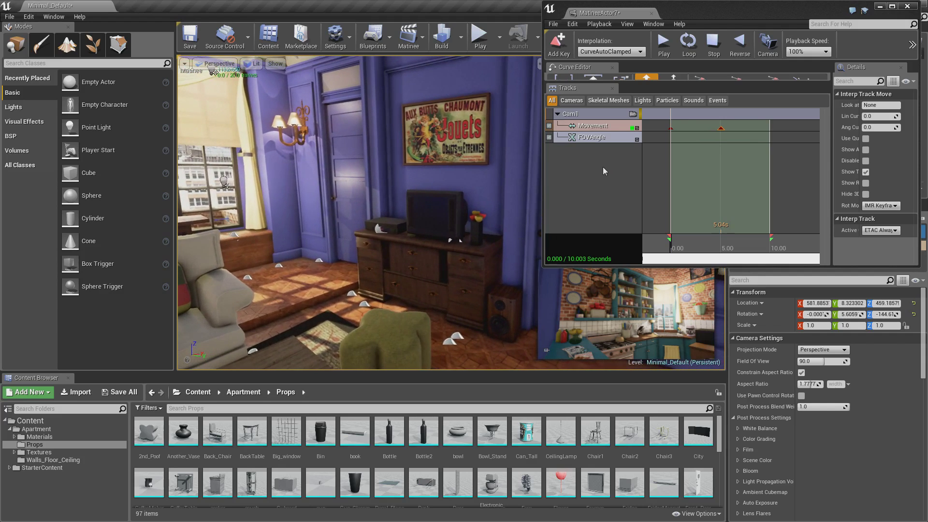
right_click(583, 183)
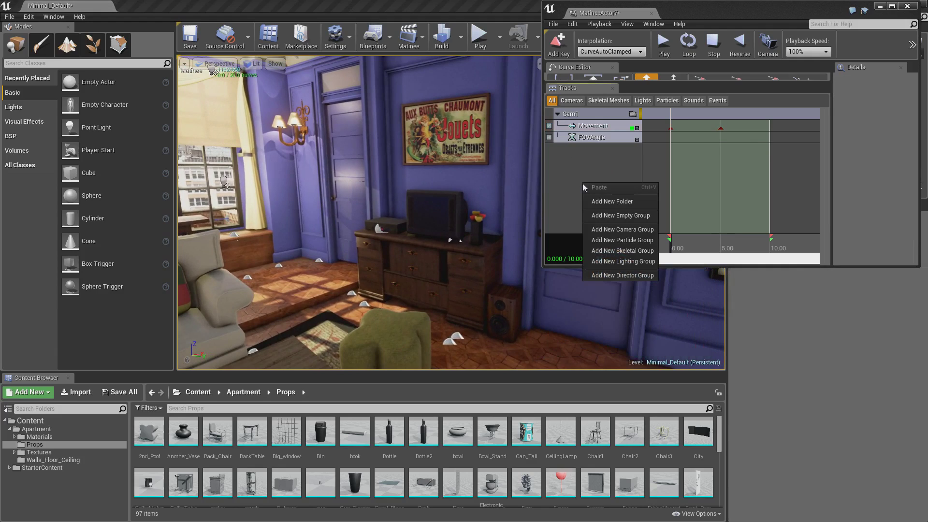
click(617, 229)
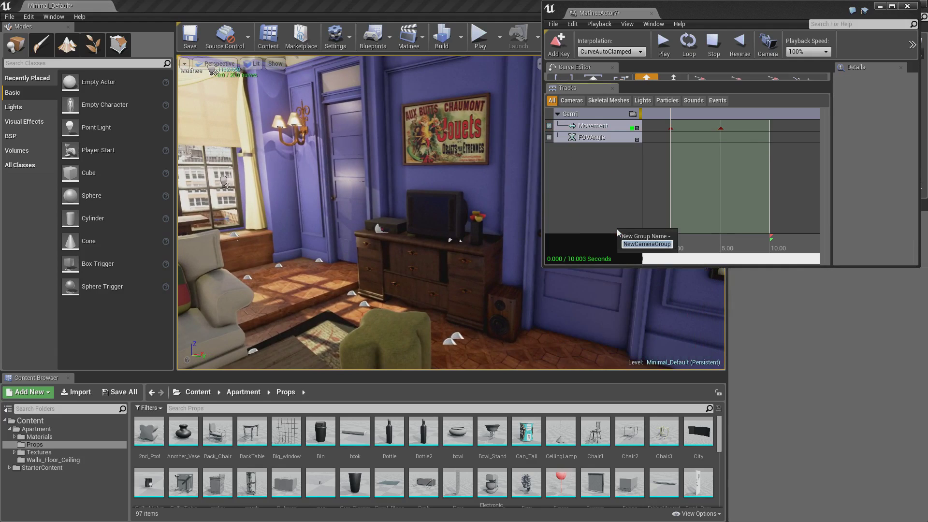
text(Cam2)
key(Return)
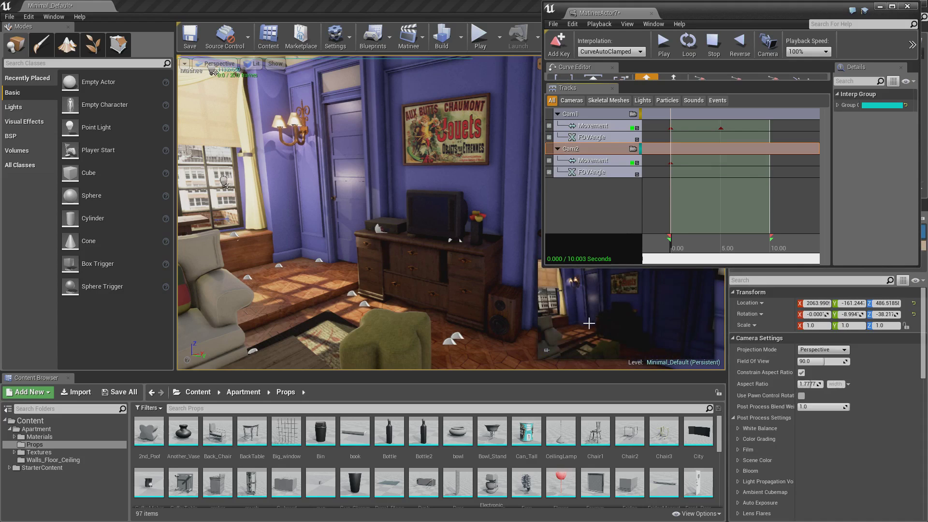
Shift the first key of Cam2's Movement track from the start of the timeline to about 4.97 seconds.
right_drag(505, 253, 570, 237)
key(s)
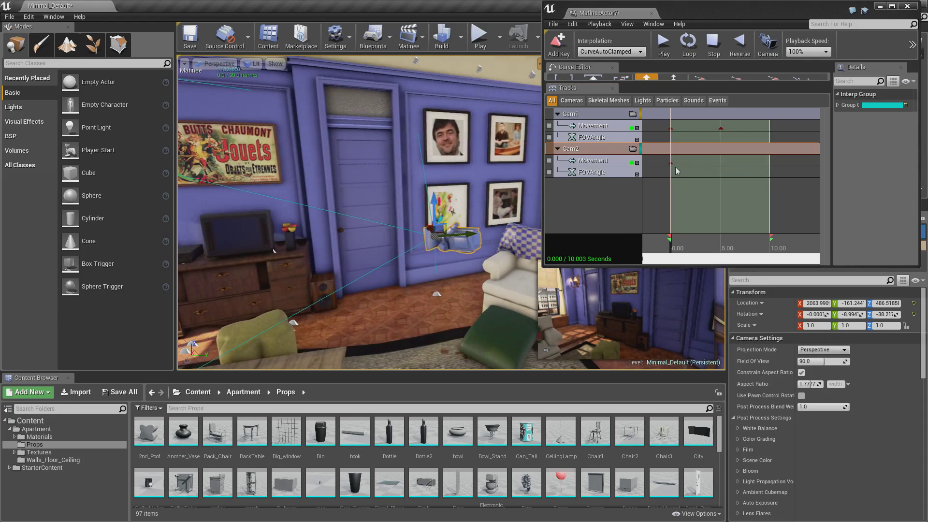
click(670, 163)
key(Return)
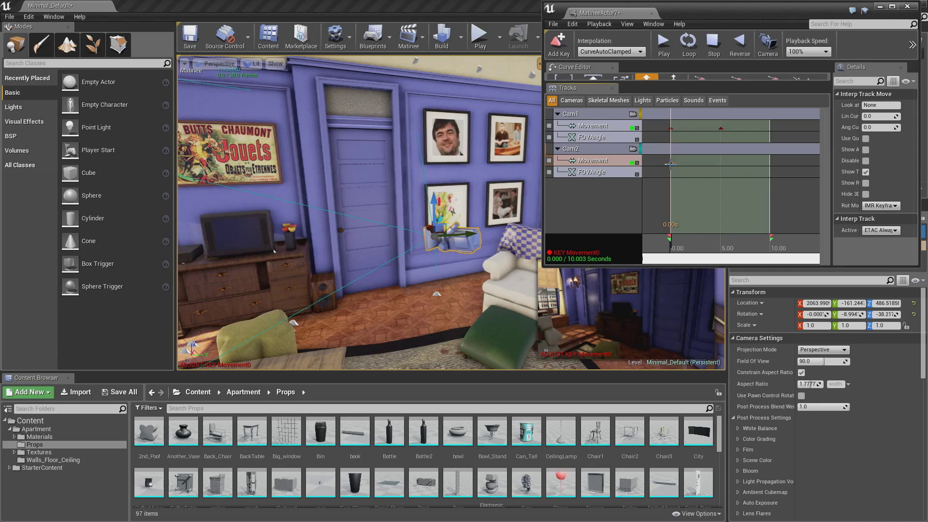
ctrl+drag(670, 163, 720, 164)
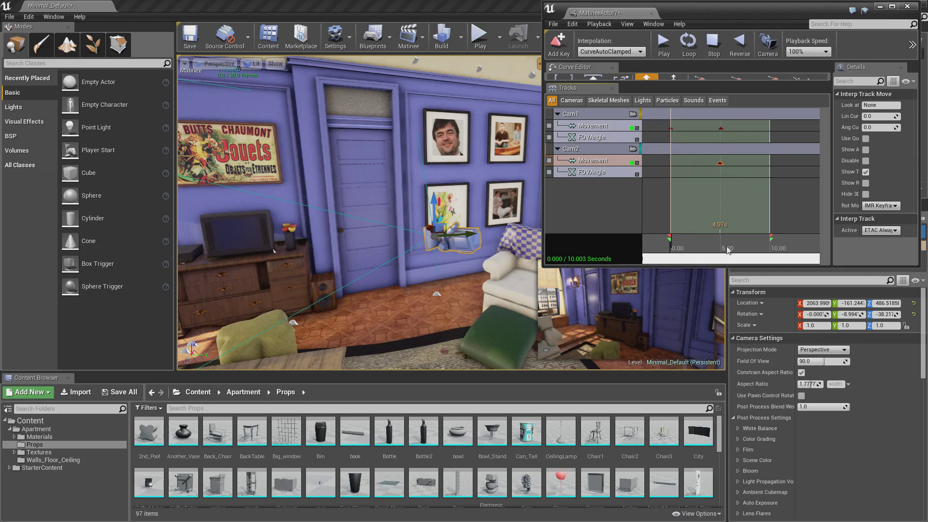
Move the Cam2 camera to about Y -755.7, Z 401.2 with yaw about -13.2°, and key its Movement track at about 10 seconds.
drag(683, 248, 782, 249)
right_drag(445, 213, 418, 261)
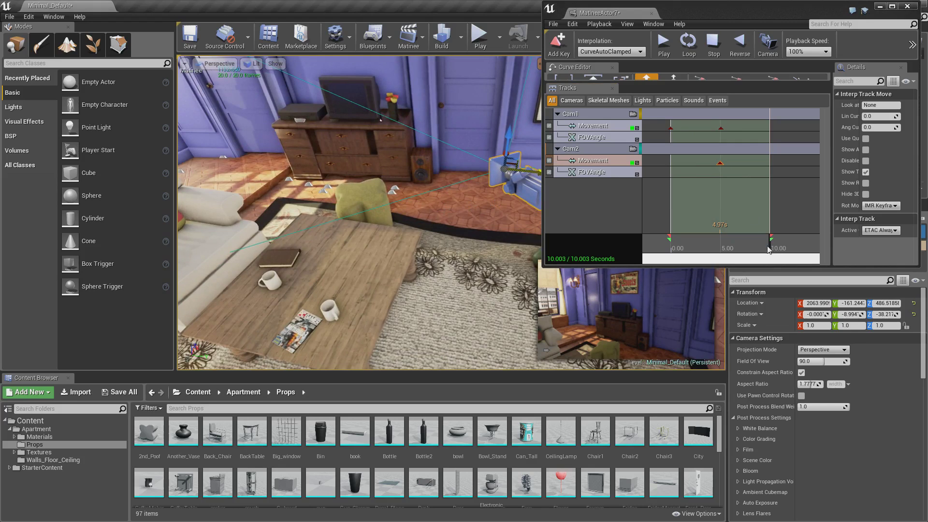
right_drag(457, 152, 472, 158)
drag(499, 156, 179, 134)
right_drag(218, 162, 193, 140)
key(e)
drag(271, 207, 245, 184)
key(w)
drag(208, 147, 208, 184)
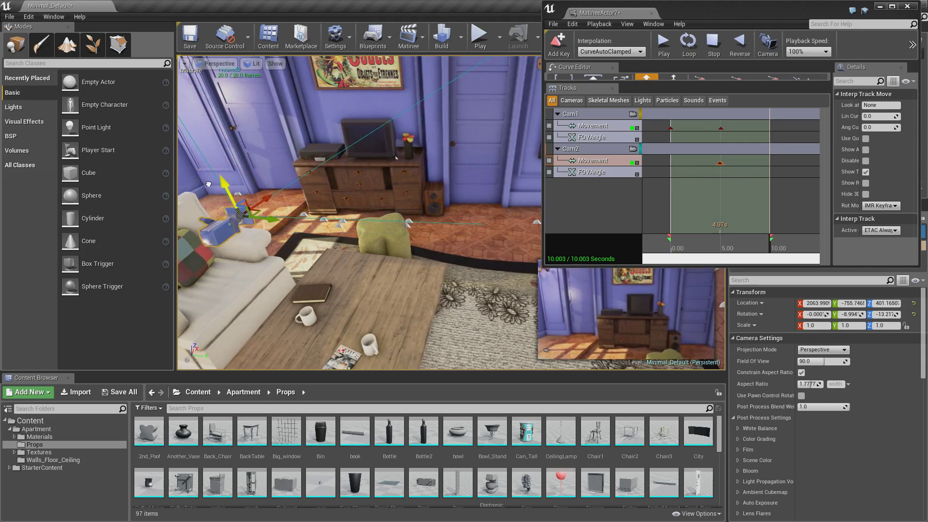
click(594, 165)
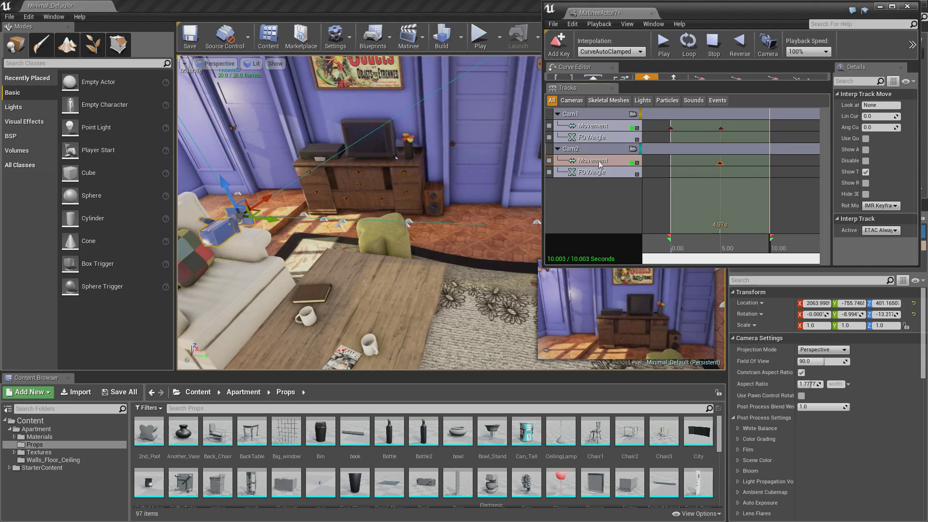
key(Return)
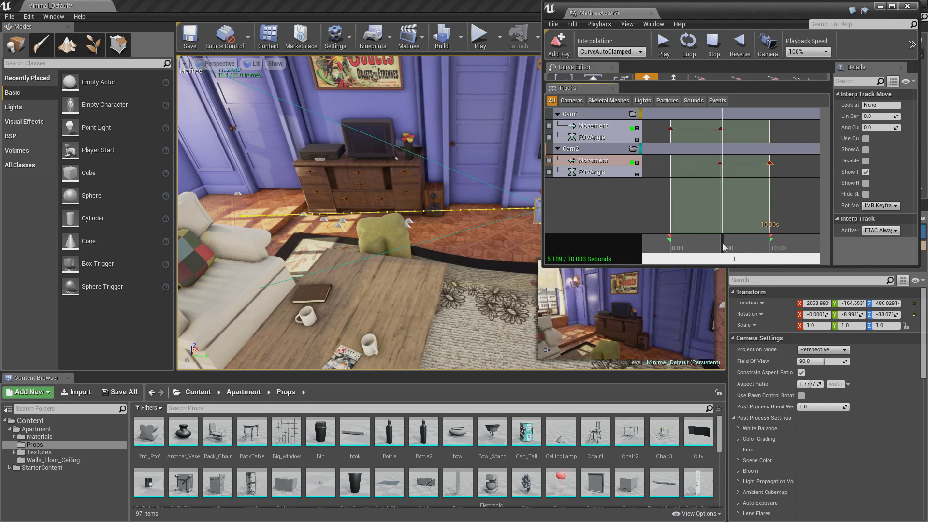
Preview the Cam2 camera move from about 5 seconds and return the time cursor to 0 seconds.
mouse_move(724, 247)
mouse_down()
mouse_move(759, 253)
mouse_move(721, 252)
mouse_up()
click(664, 41)
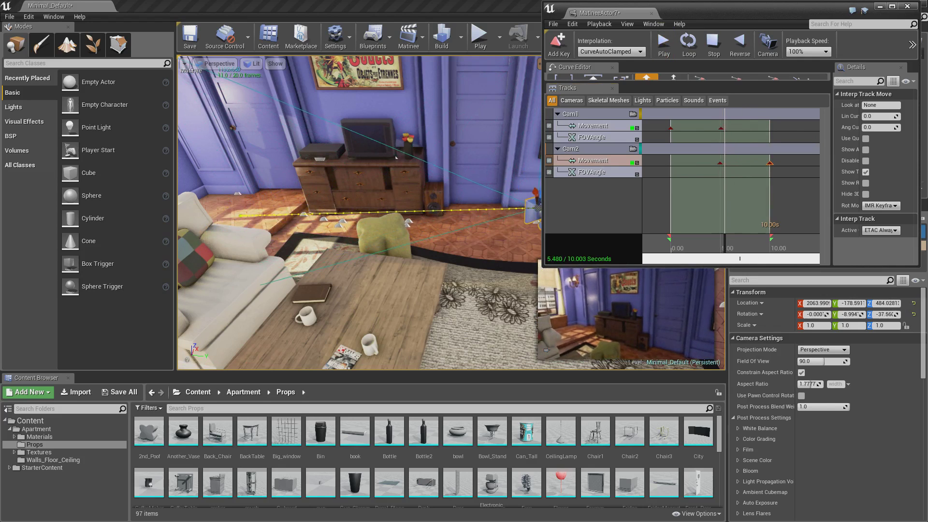
click(714, 46)
drag(715, 251, 667, 236)
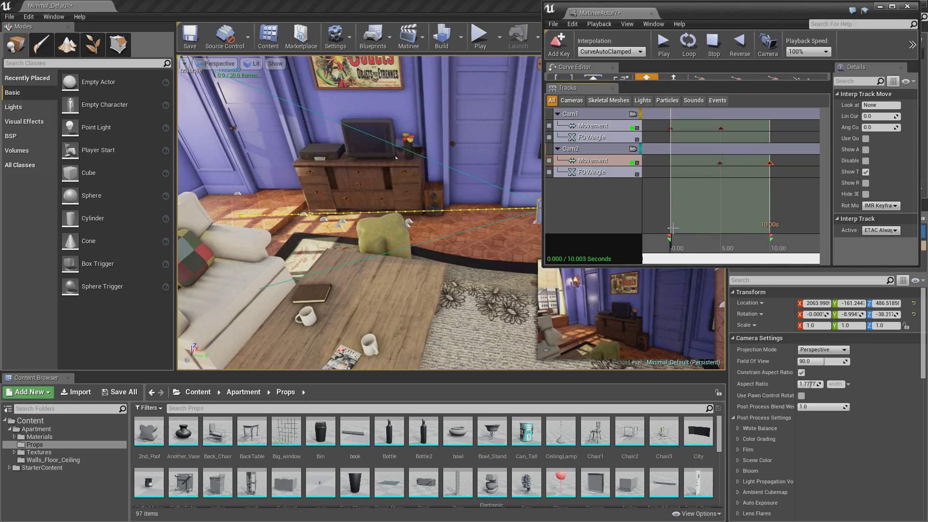
Add a director group to the Matinee and maximise the Matinee editor window.
right_click(588, 197)
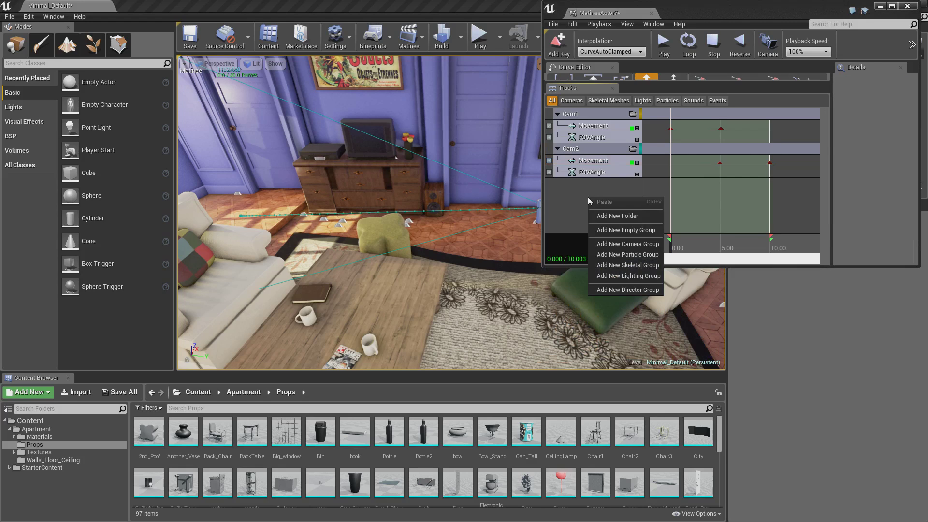
click(621, 290)
double_click(689, 11)
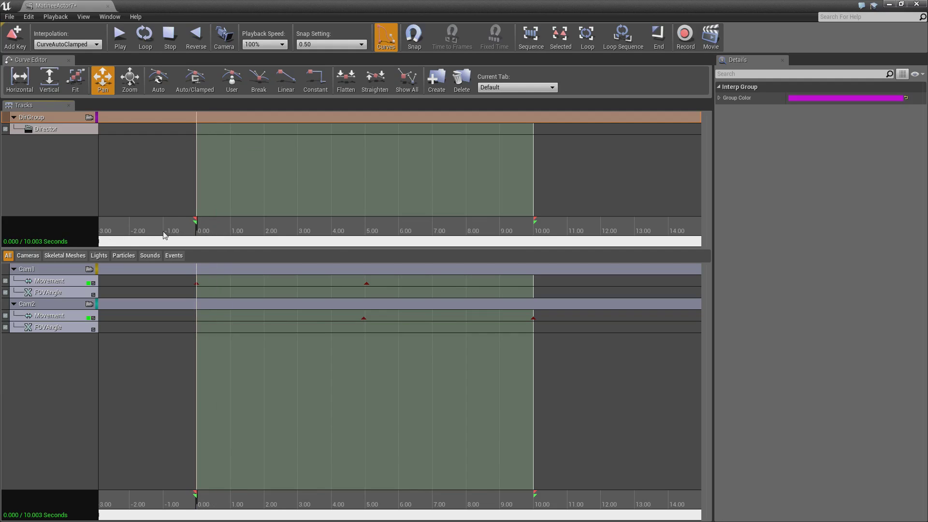
Add a key to the Director track at 0 seconds that cuts to the Cam1 group.
click(46, 130)
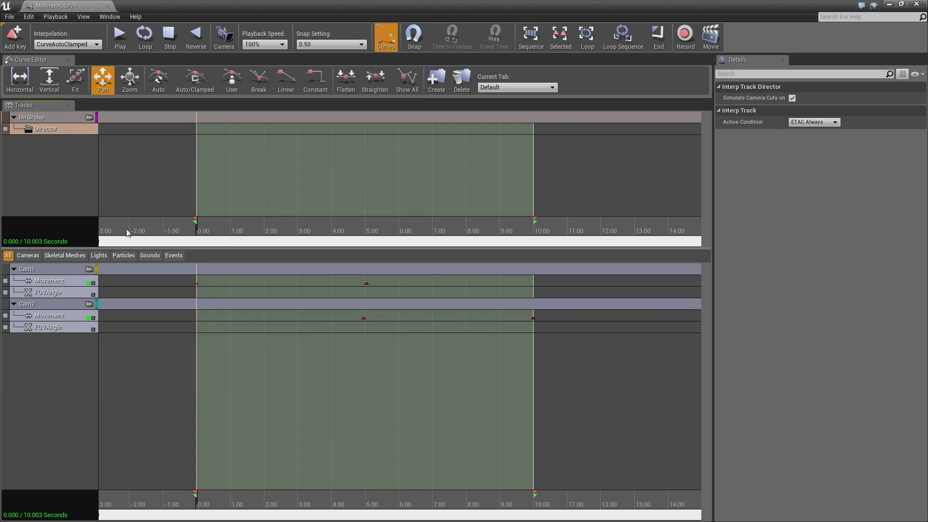
key(Return)
click(144, 246)
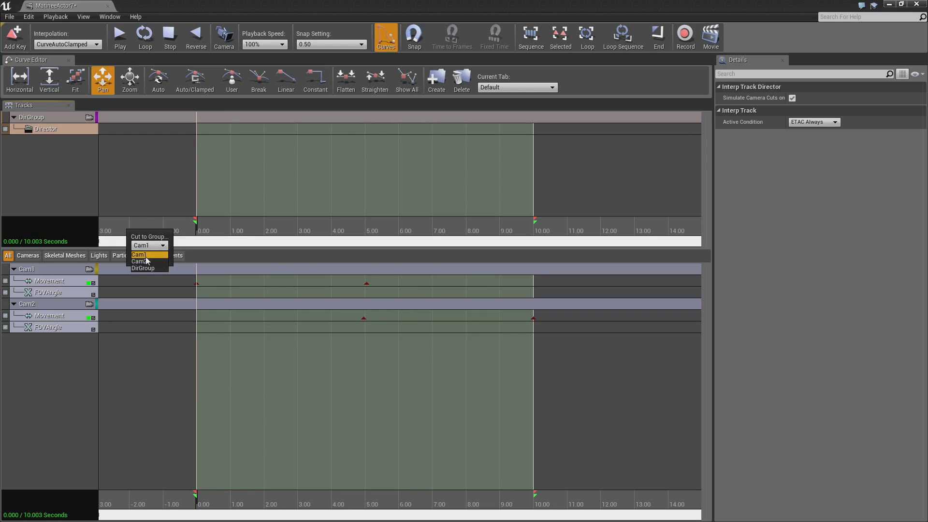
click(159, 254)
click(153, 257)
Add a key to the Director track at about 5.01 seconds that cuts to the Cam2 group.
drag(362, 227, 366, 232)
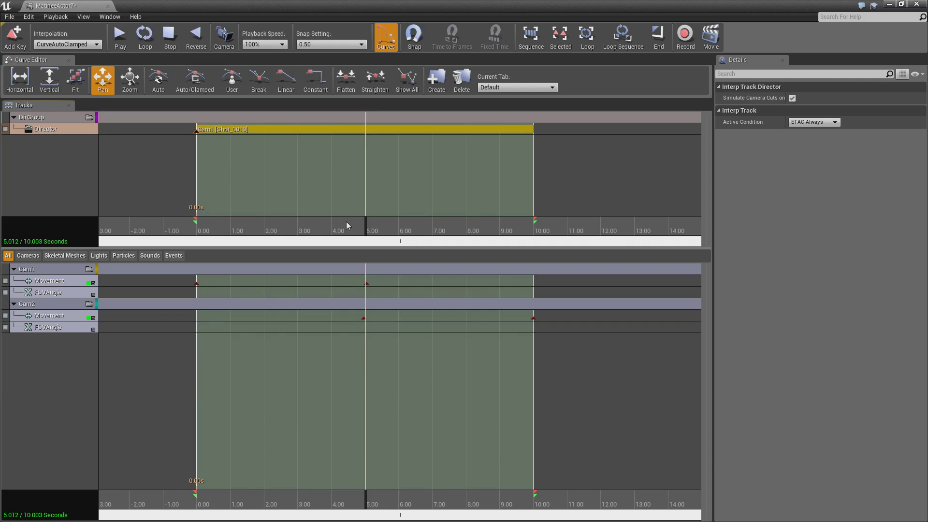
key(Return)
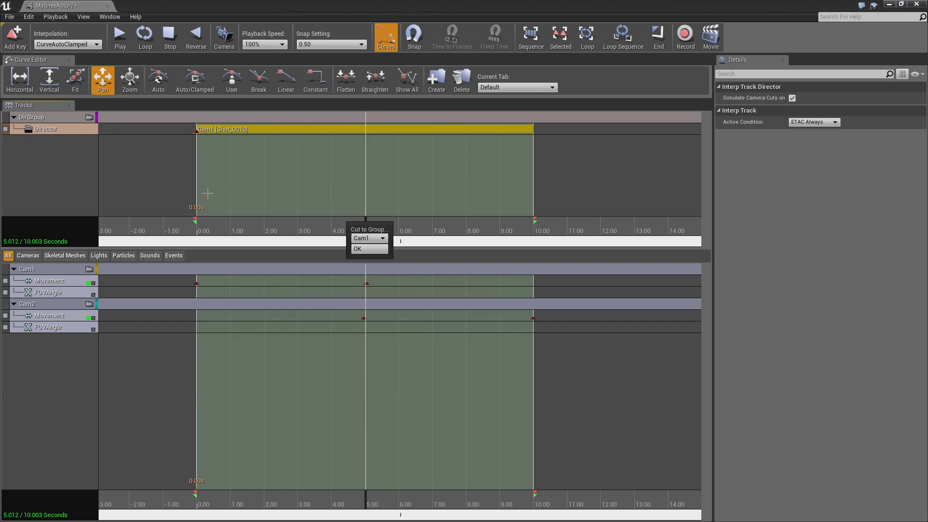
click(369, 237)
click(371, 256)
click(371, 249)
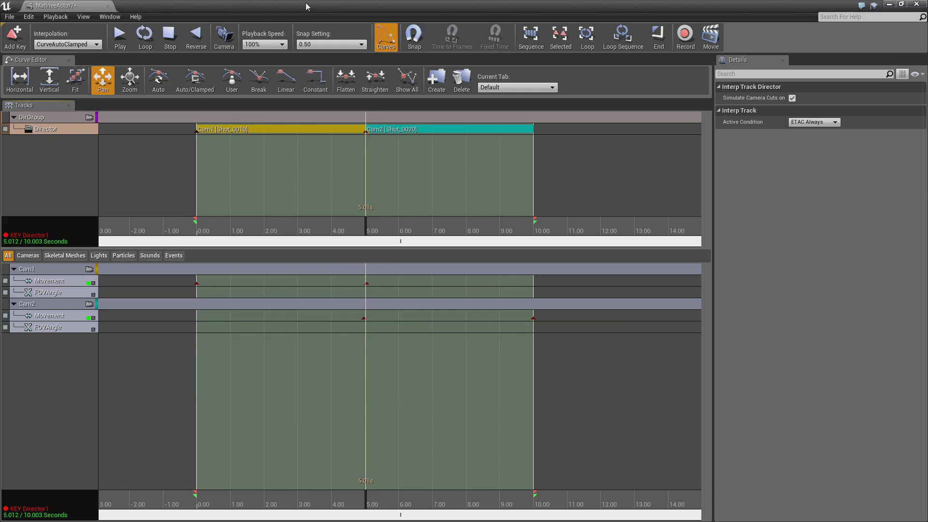
Shrink the Matinee window to uncover the camera preview and play the whole sequence from the start to check the cut between cameras.
drag(570, 6, 216, 13)
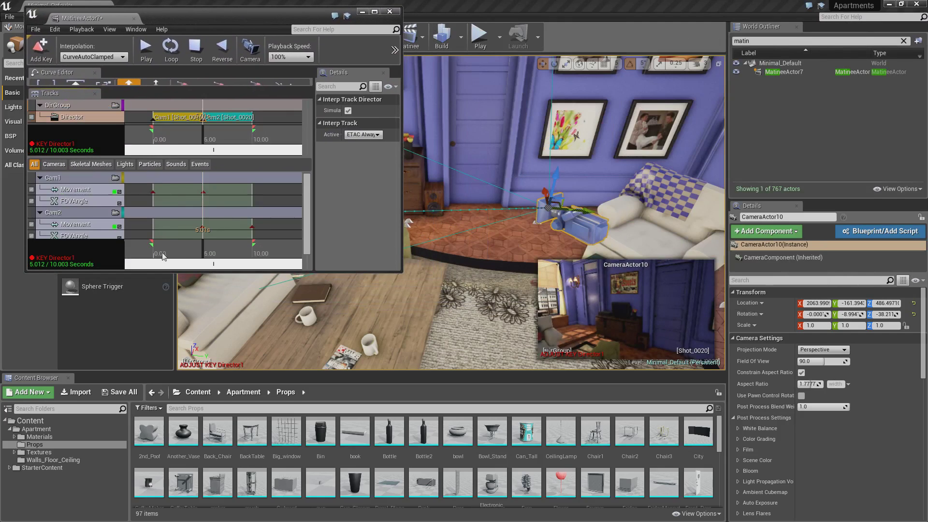
drag(163, 257, 131, 216)
click(151, 50)
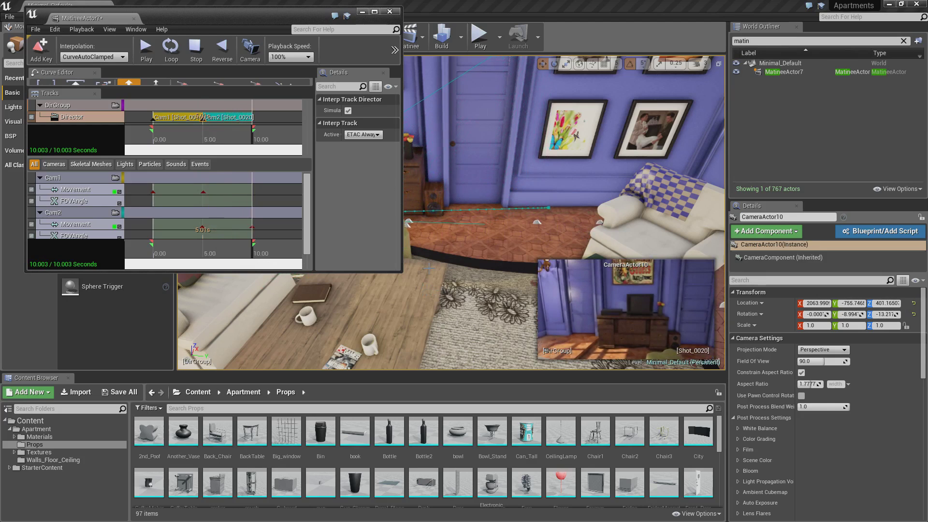
click(196, 48)
drag(244, 19, 378, 57)
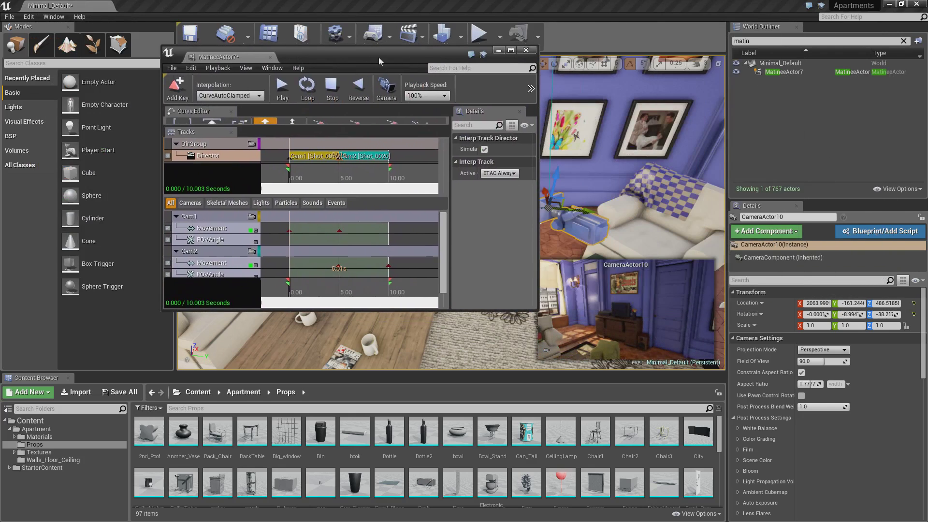
Play the level in the editor, accepting that Matinee closes, and stop the session after checking for the cinematic.
click(499, 51)
click(478, 37)
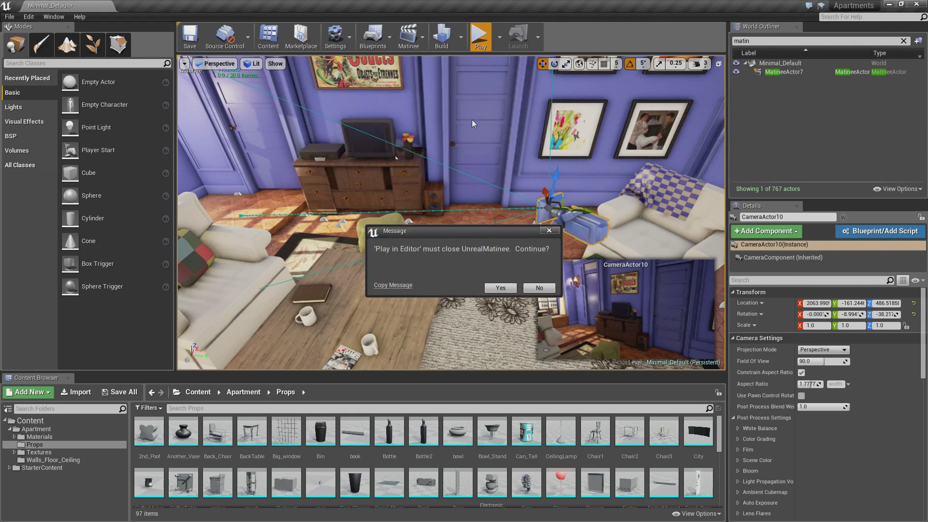
click(501, 288)
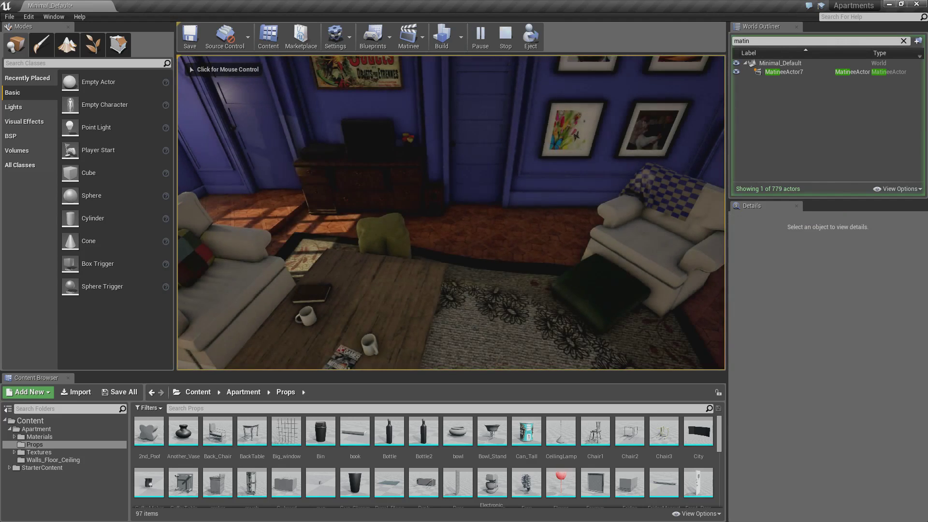
click(511, 43)
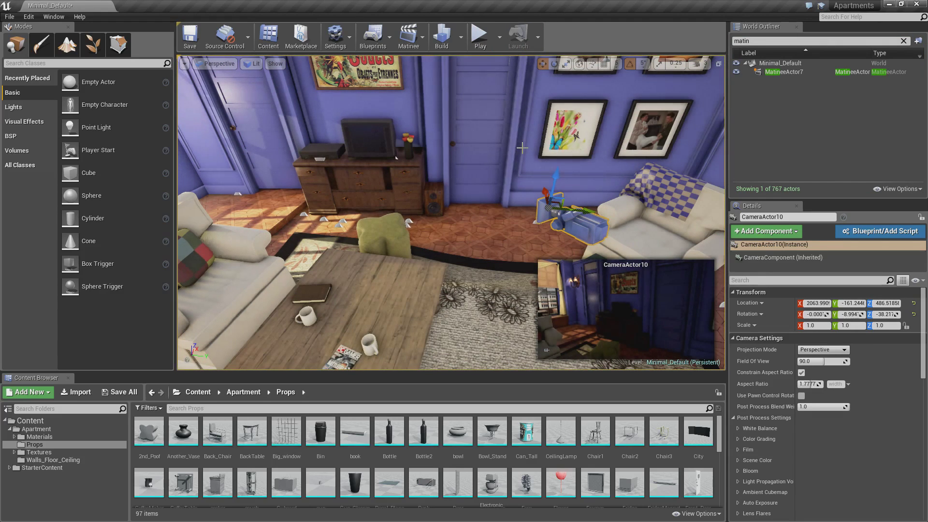
Select MatineeActor7 and enable Play on Level Load in its Play settings.
right_drag(533, 140, 256, 141)
right_drag(511, 277, 459, 277)
click(784, 72)
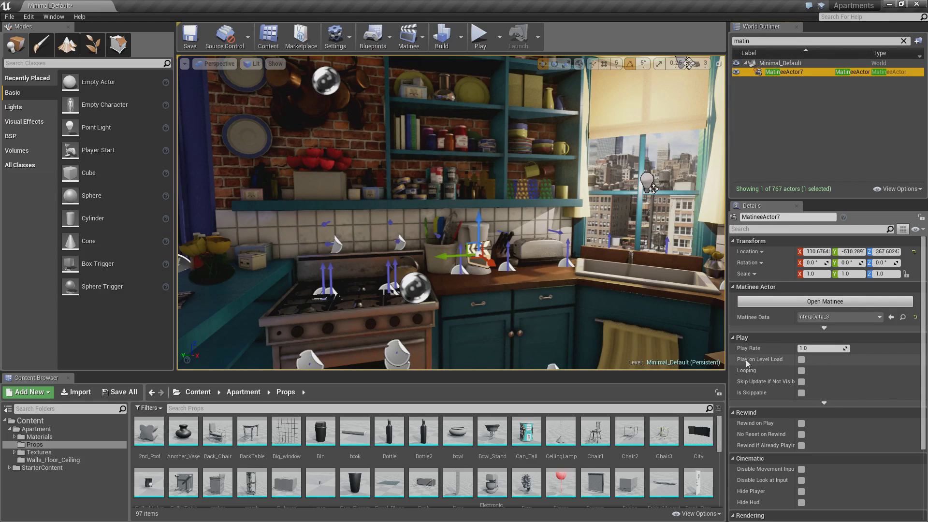
click(801, 359)
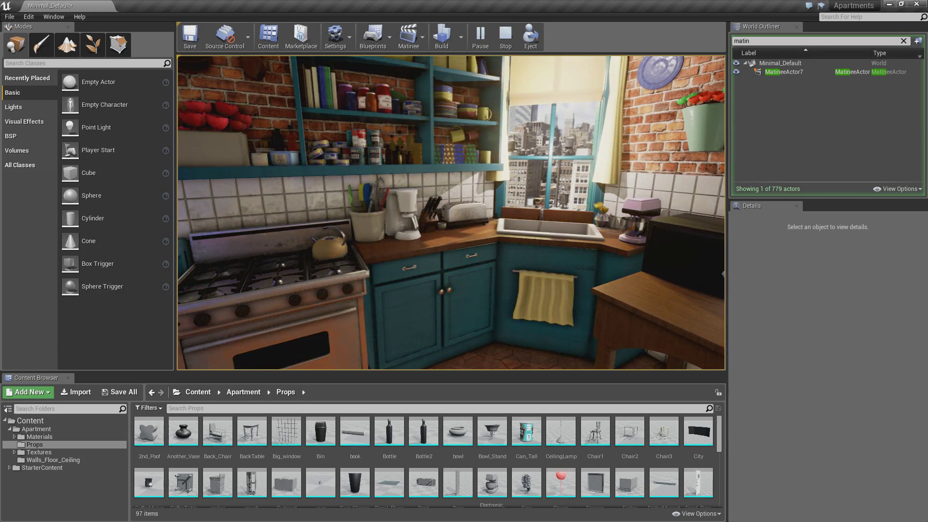
Play the level in the editor to watch the cinematic run on load, and end the play session.
click(452, 213)
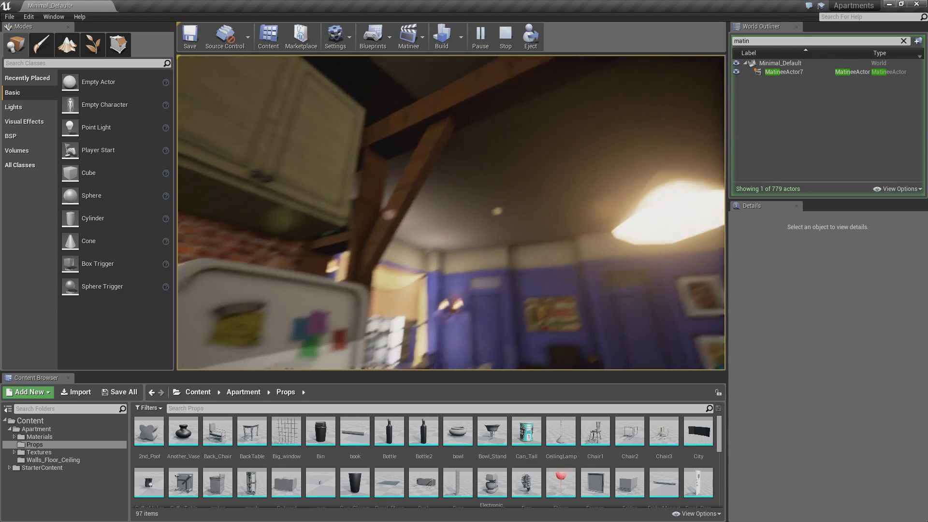
key(Escape)
right_drag(527, 131, 447, 169)
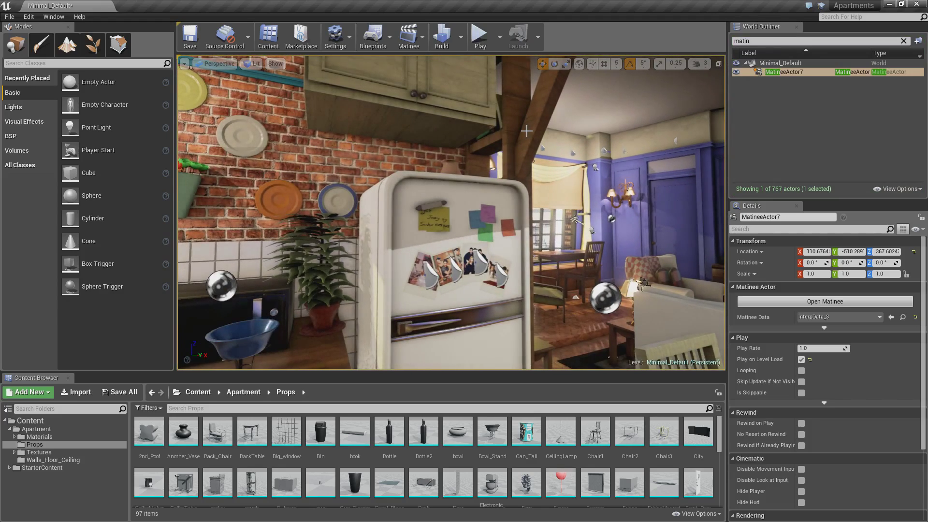
right_drag(548, 148, 564, 190)
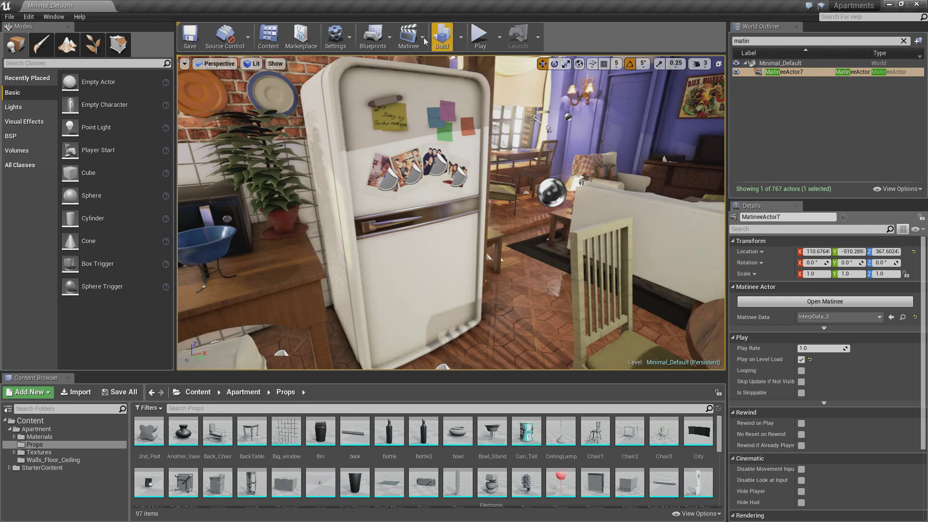
Open the Level Blueprint of Minimal_Default and look at its Event Graph in an enlarged window.
click(390, 42)
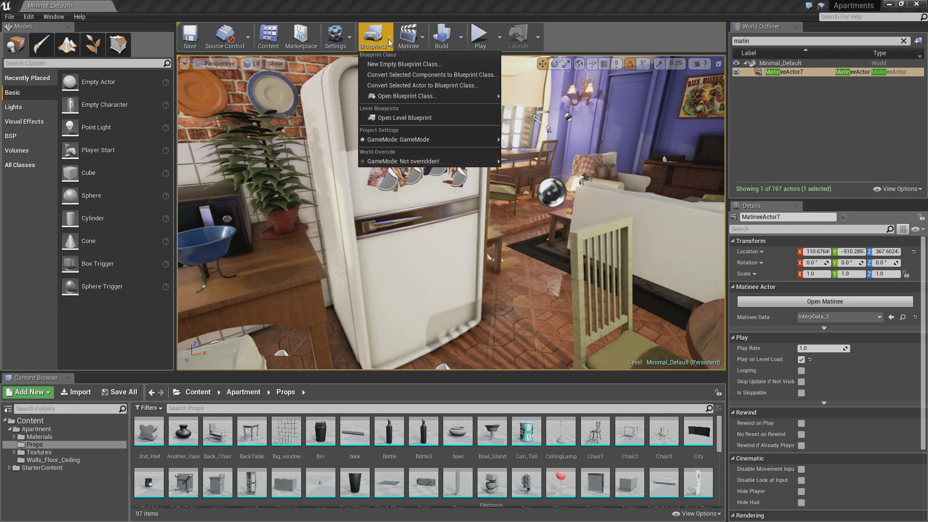
click(414, 118)
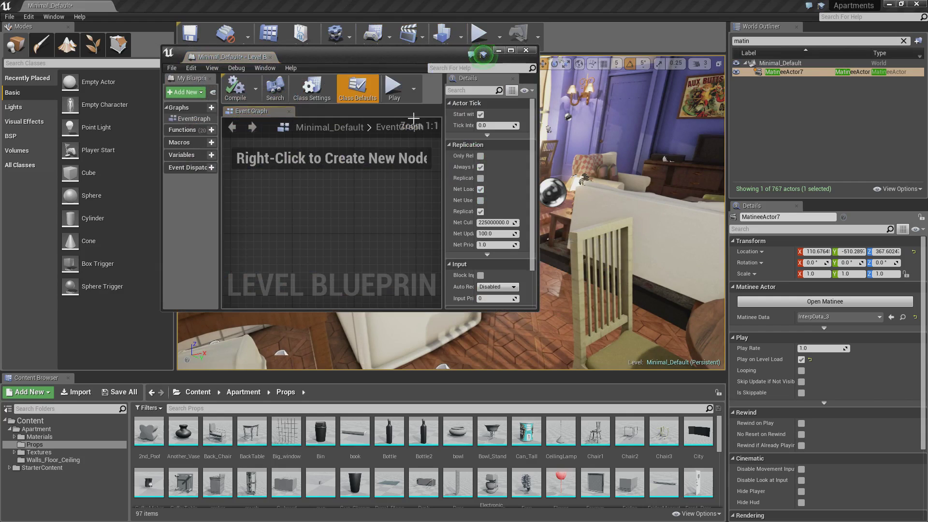
drag(341, 60, 474, 1)
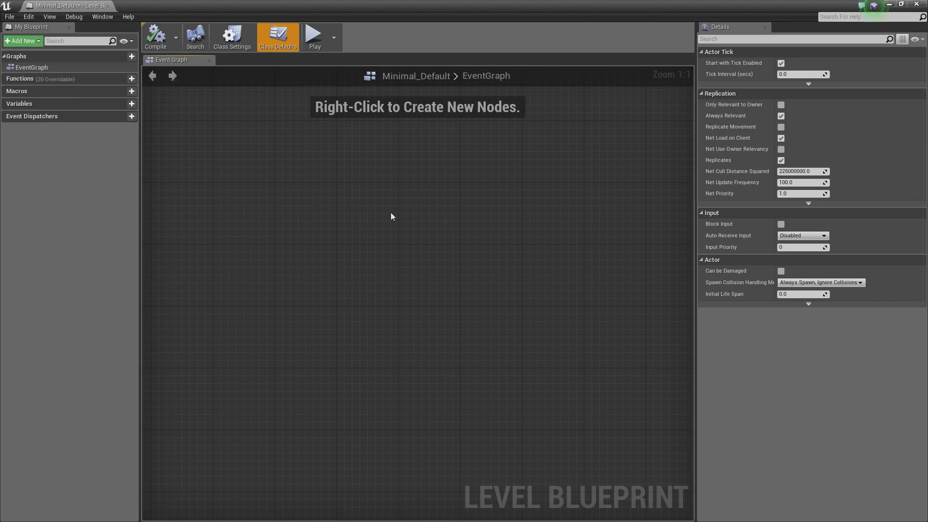
double_click(616, 5)
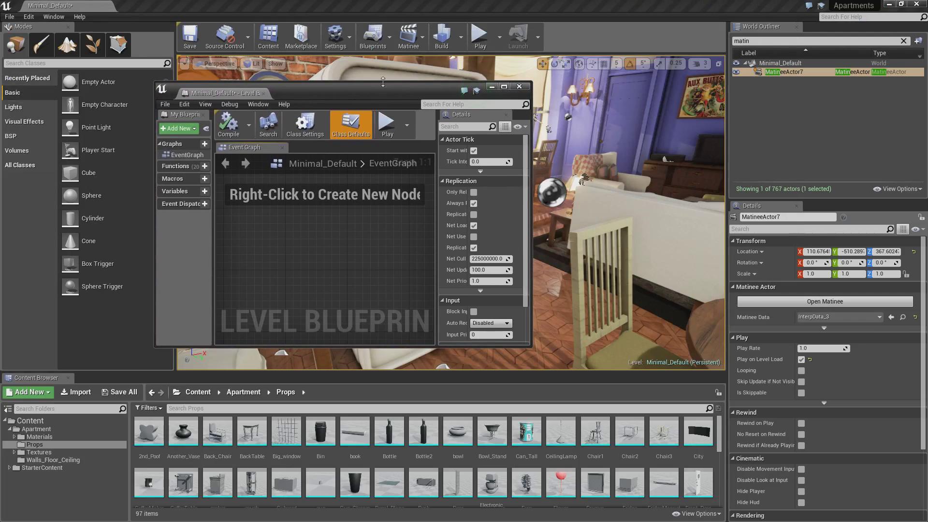
Add a Matinee controller node for MatineeActor7 to the Level Blueprint's Event Graph and move it clear of the centre.
click(786, 73)
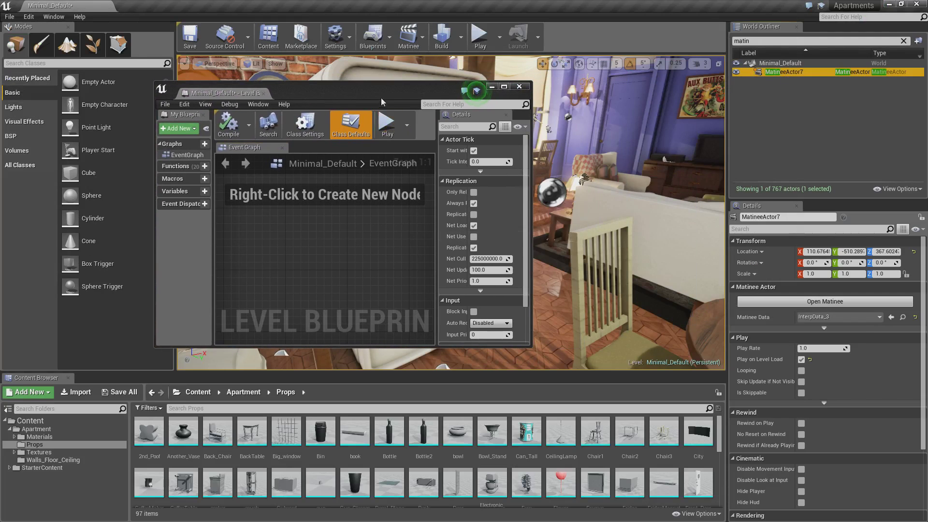
drag(414, 93, 528, 1)
right_click(379, 218)
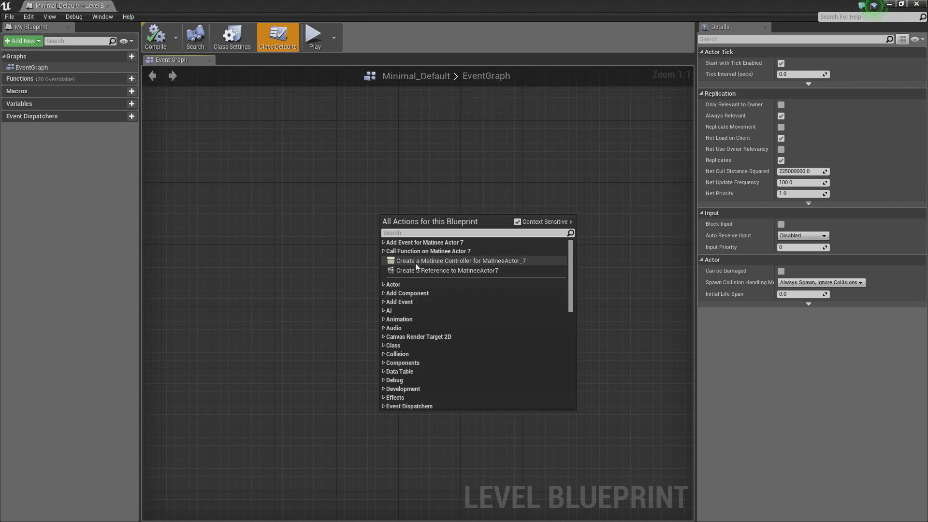
click(524, 261)
drag(422, 219, 324, 255)
Add a Quit Game node, wire the MatineeActor7 node's Finished output to its execution input, and align the two nodes.
right_click(458, 236)
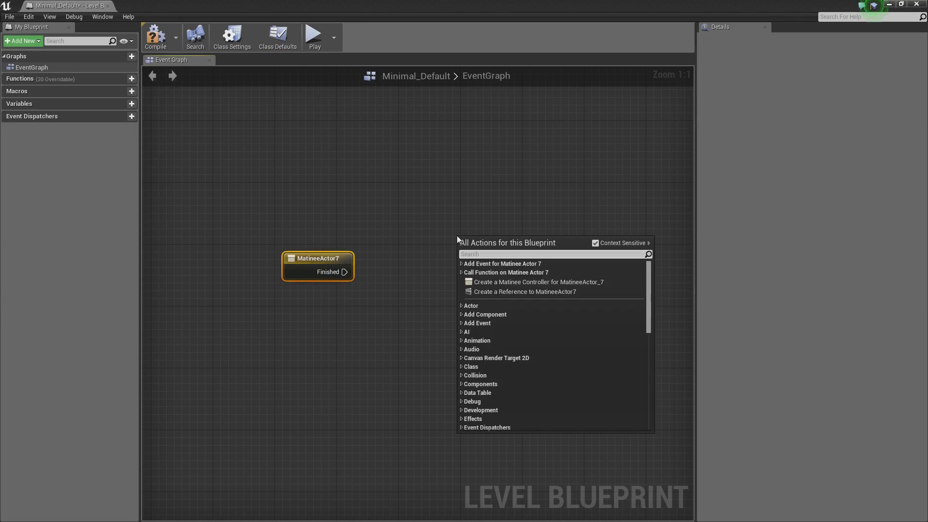
text(quit)
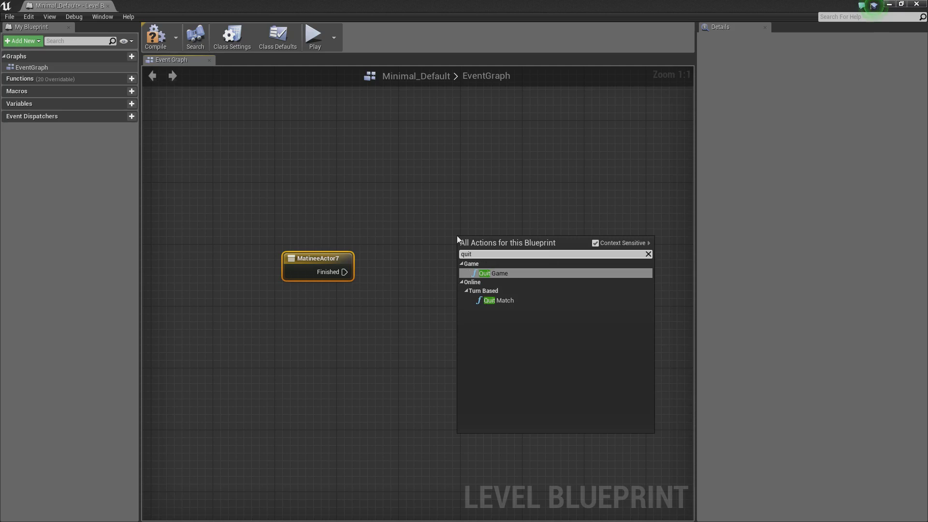
click(500, 274)
drag(476, 247, 430, 284)
drag(346, 272, 347, 273)
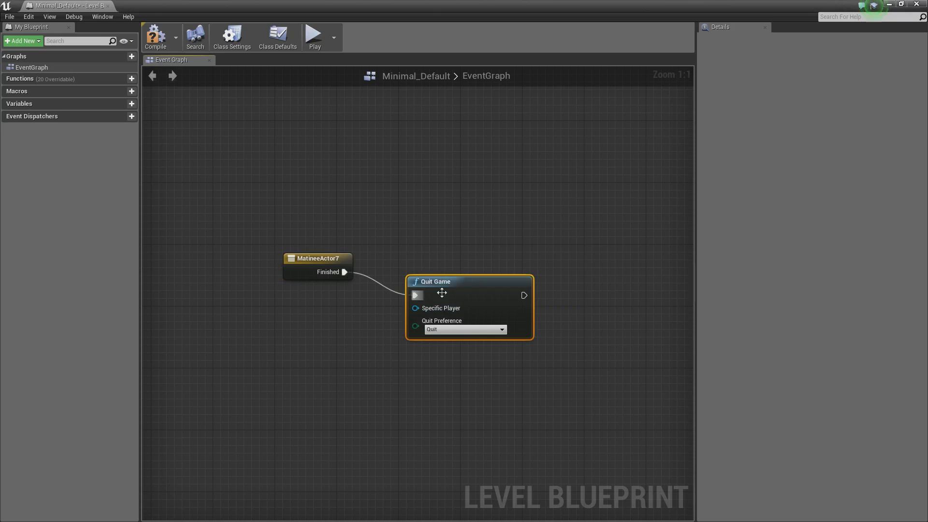
drag(442, 293, 449, 269)
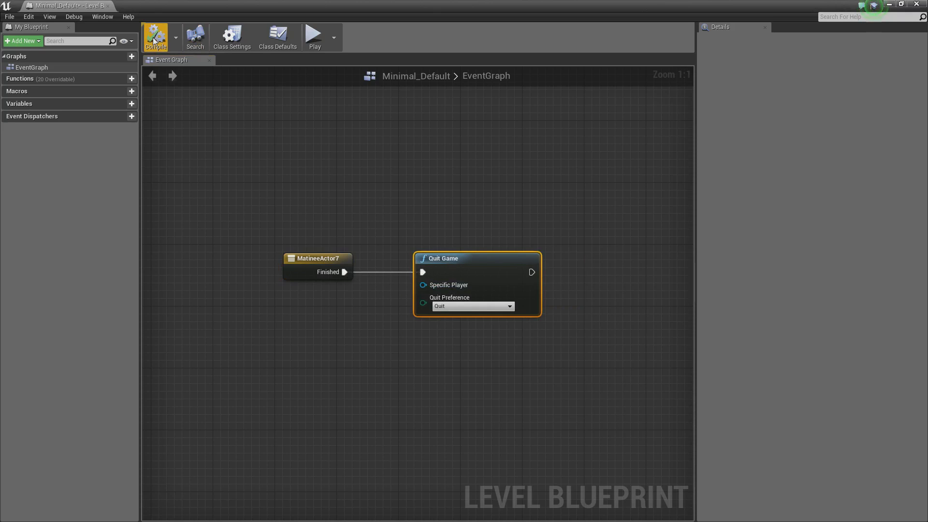
Minimize the Level Blueprint and play the level in the editor to test the cinematic, ending the session.
click(889, 4)
click(480, 34)
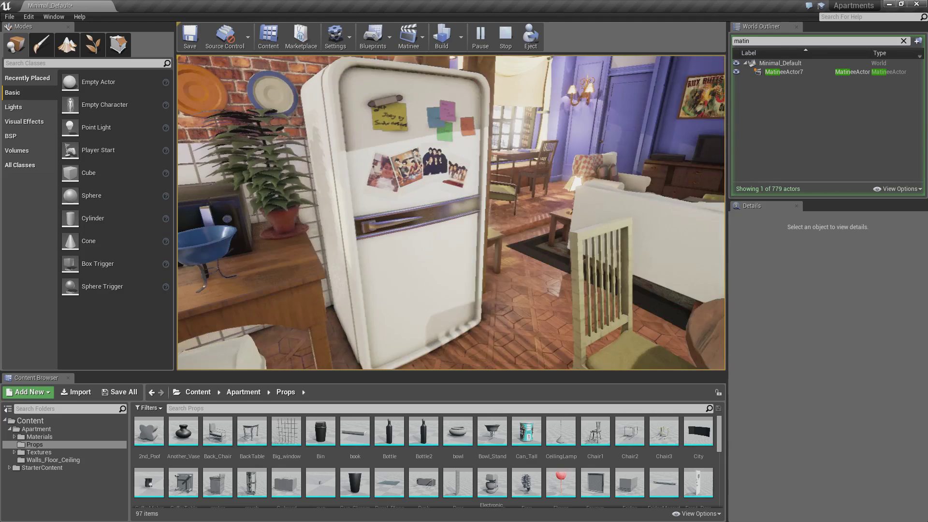
click(501, 174)
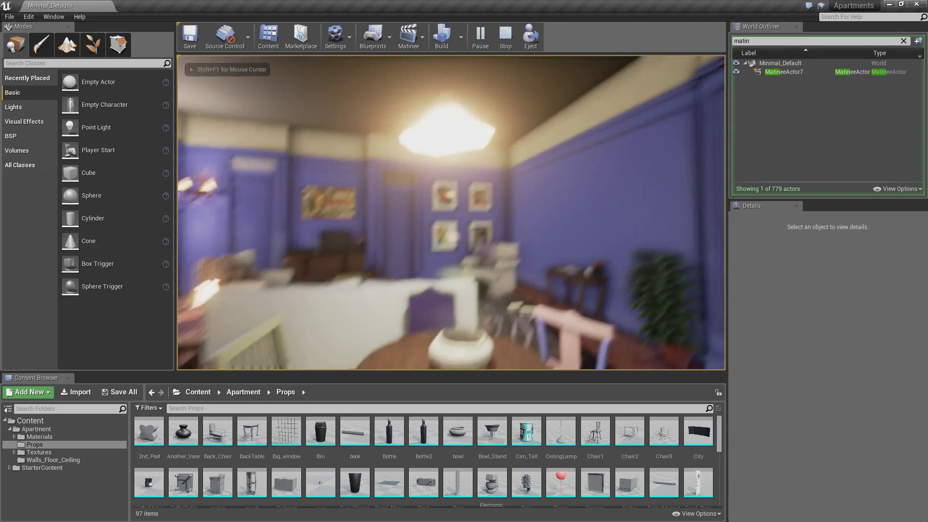
key(Escape)
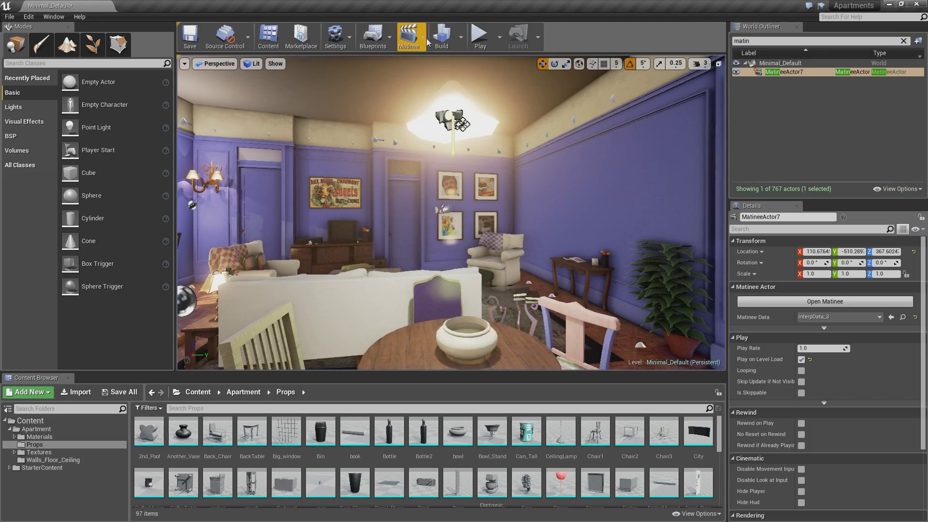
Reopen the Level Blueprint, lower the Quit Game node slightly, and compile the blueprint.
click(408, 36)
click(372, 36)
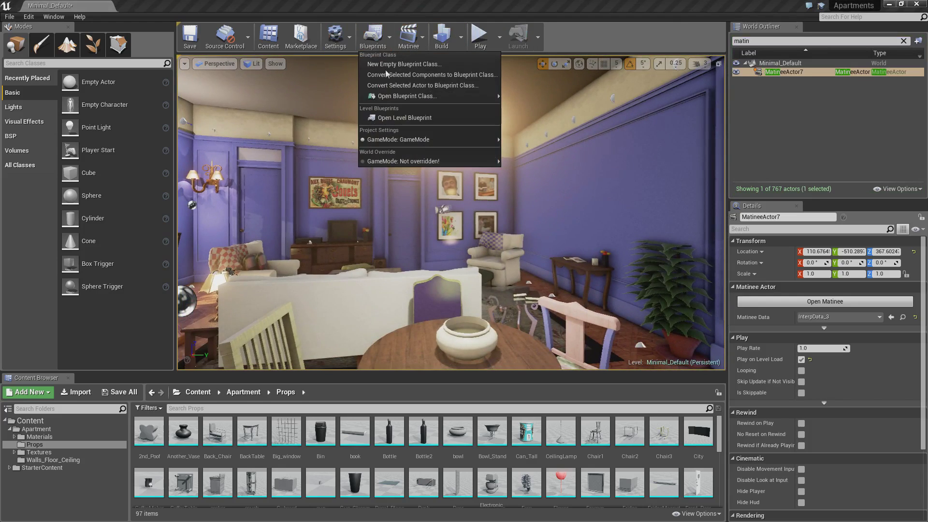
click(390, 118)
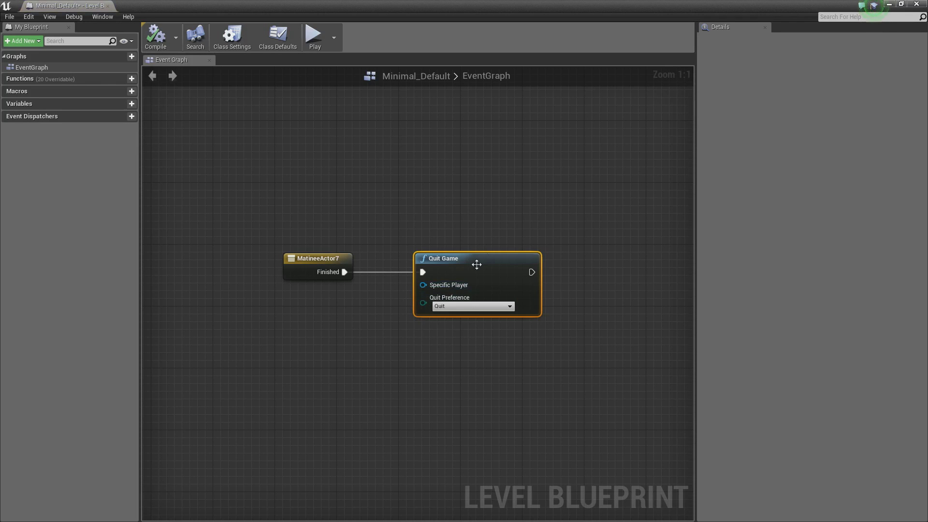
drag(477, 261, 492, 276)
click(489, 322)
click(468, 329)
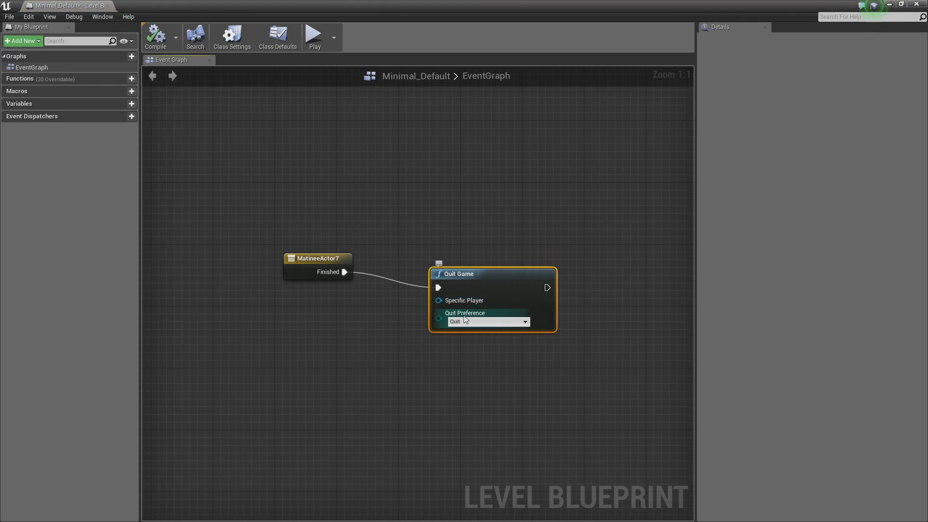
click(159, 43)
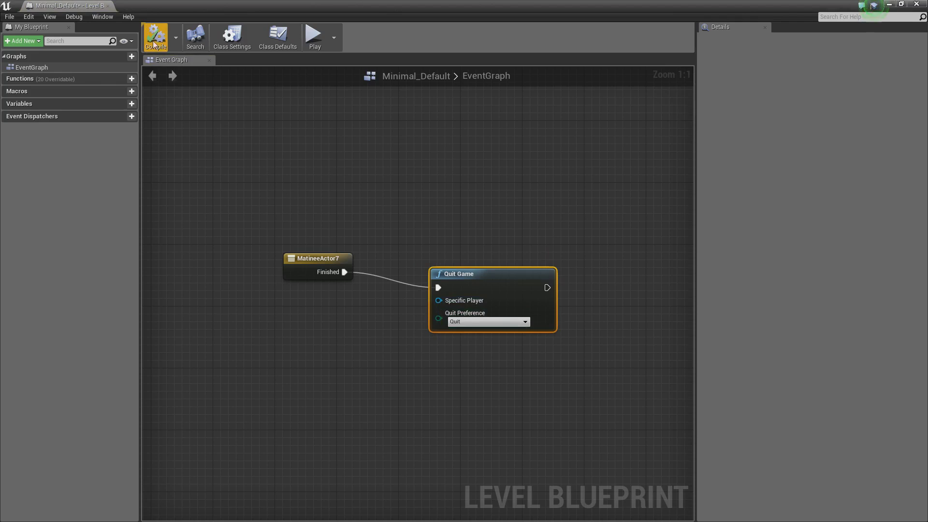
Play the level from the Level Blueprint and watch its graph beside the viewport while the cinematic runs.
click(313, 49)
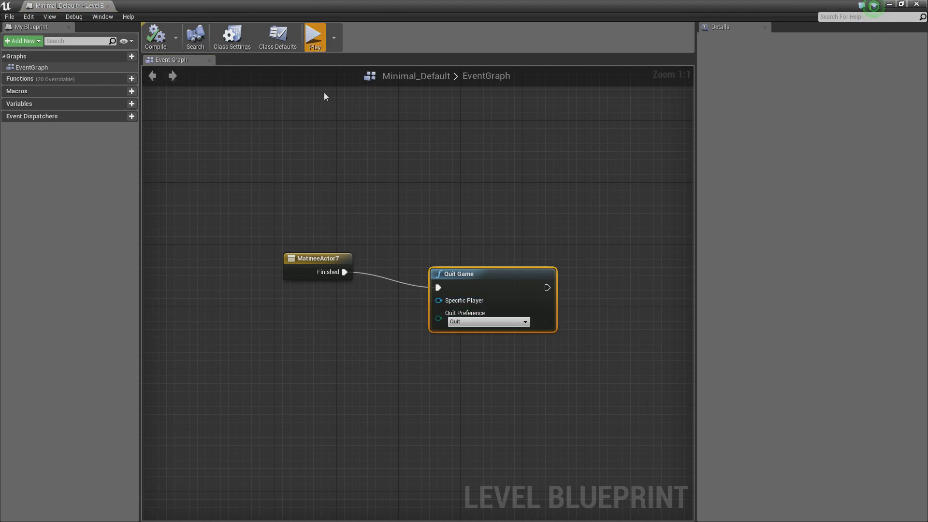
drag(338, 7, 706, 110)
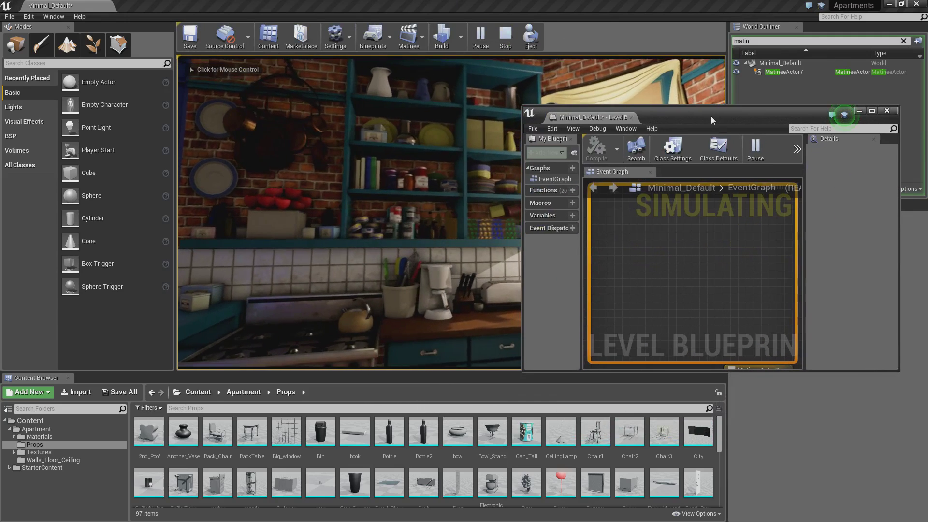
right_drag(722, 265, 634, 213)
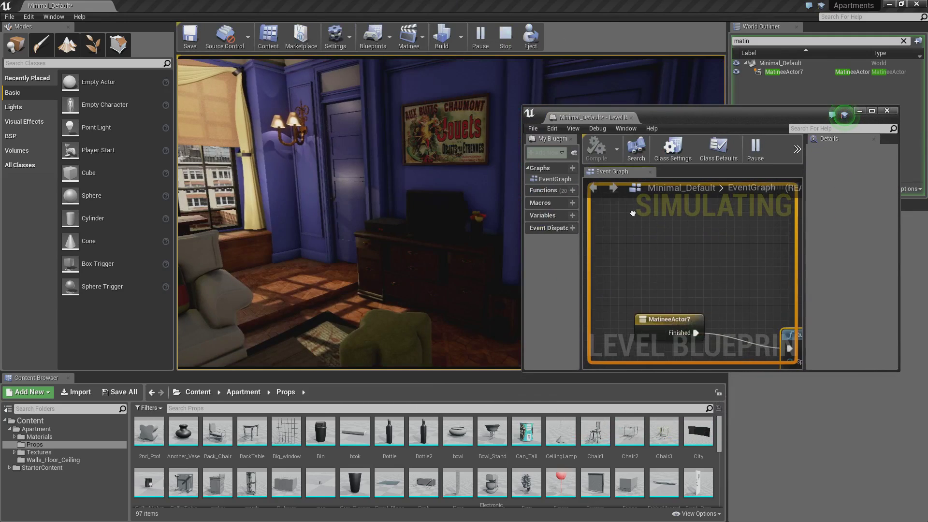
scroll(677, 333, down, 1)
right_drag(677, 333, 665, 281)
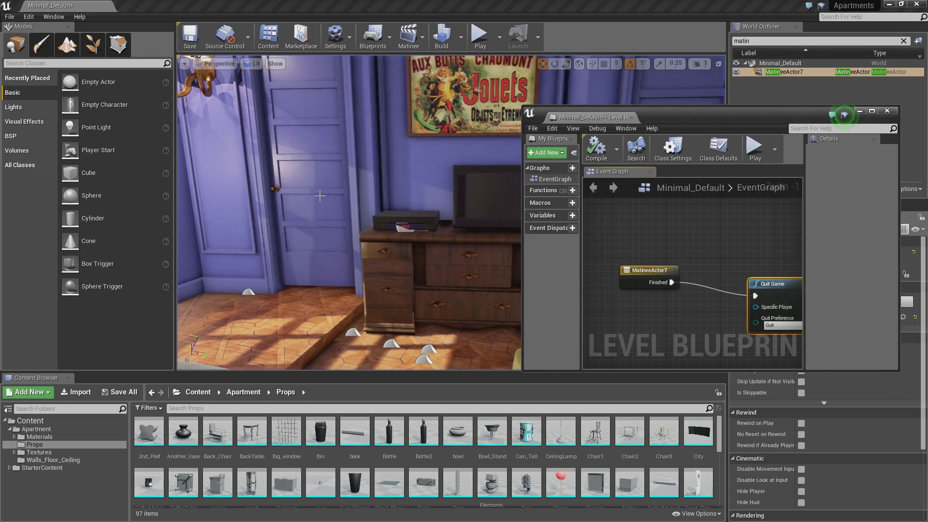
Close the Level Blueprint and open MatineeActor7 in an enlarged Matinee editor window.
drag(717, 124, 610, 73)
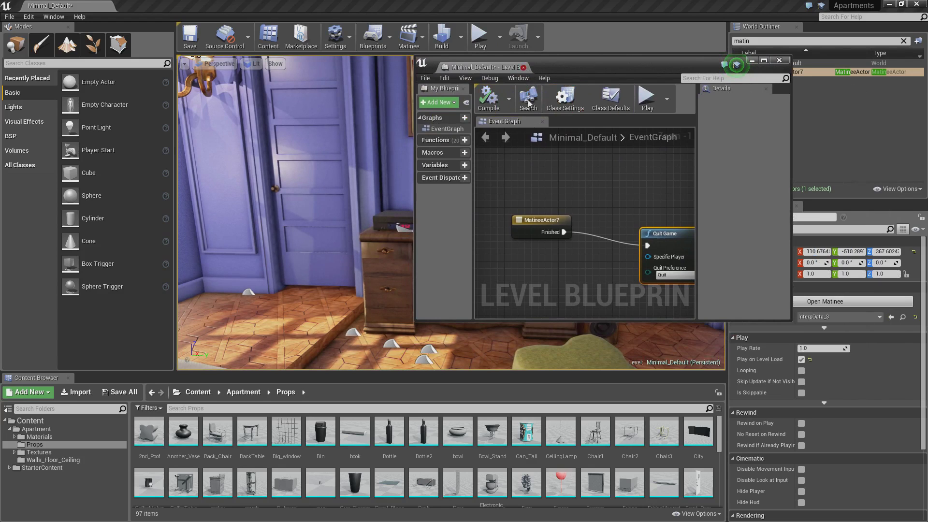
click(524, 67)
mouse_move(571, 197)
right_down()
mouse_move(687, 200)
mouse_move(571, 197)
right_up()
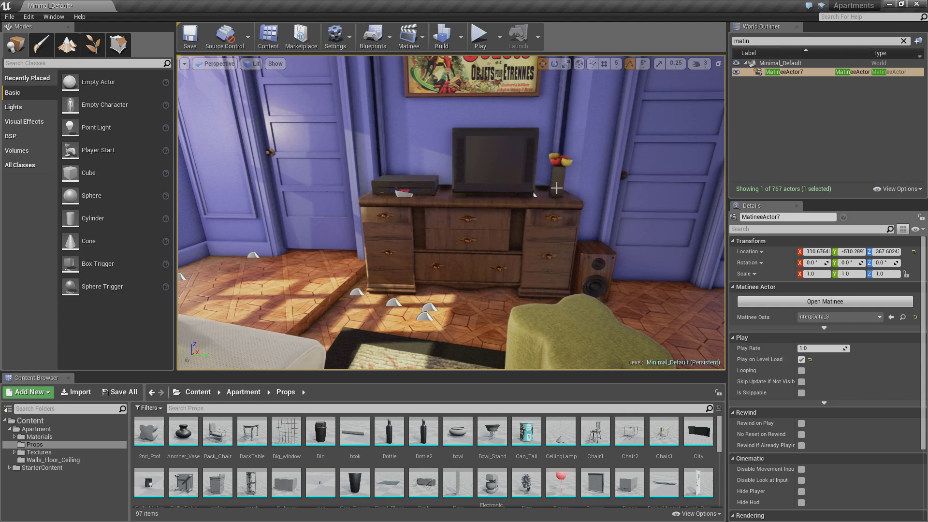
right_drag(514, 148, 514, 148)
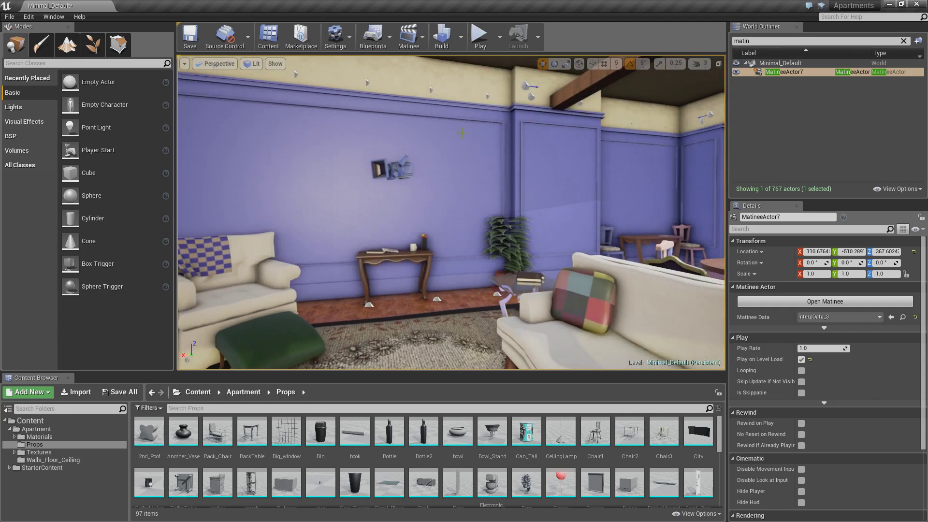
click(412, 39)
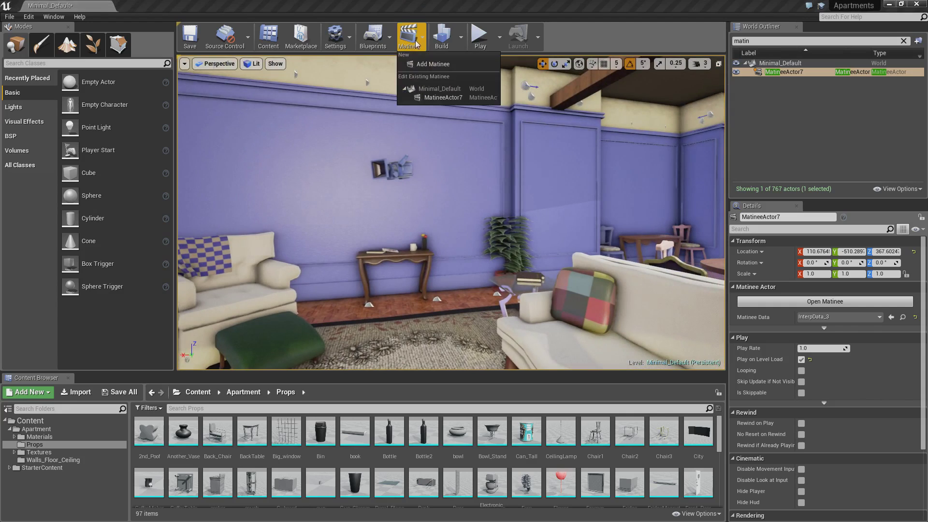
click(435, 98)
drag(584, 59, 535, 3)
double_click(534, 4)
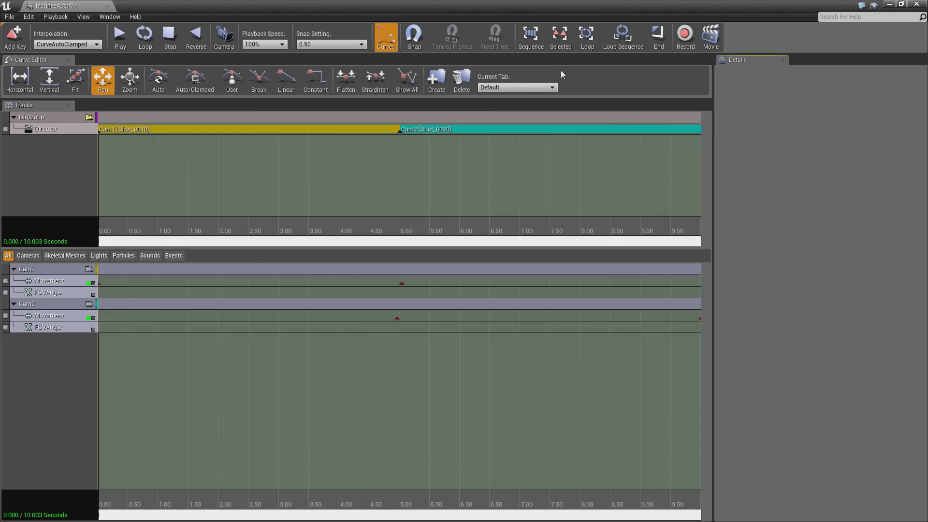
Examine the movie capture types and try AVI Movie at 1280 x 720 in the movie creation options.
click(712, 38)
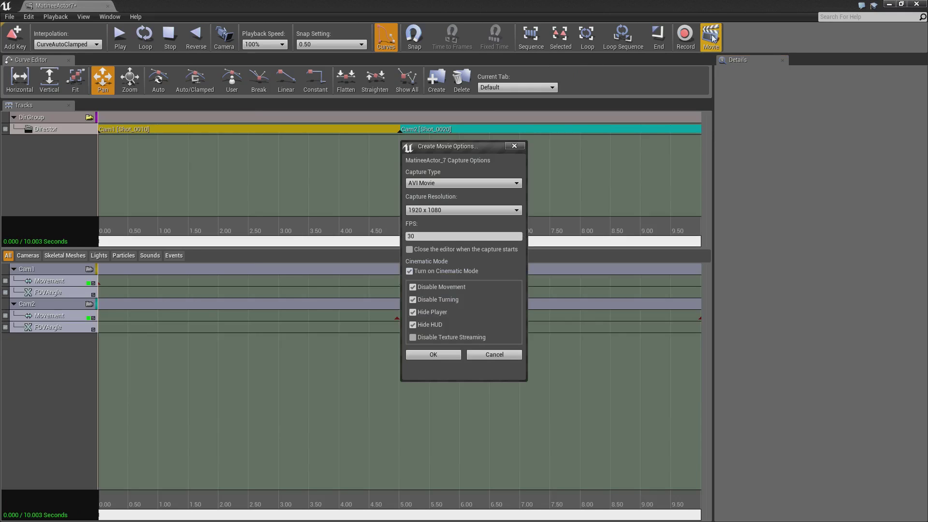
click(481, 182)
click(467, 191)
click(468, 185)
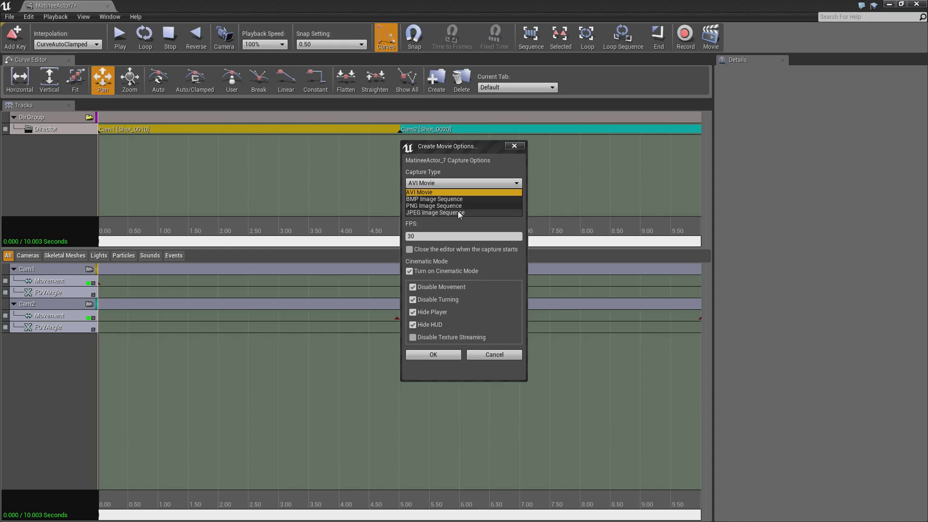
click(435, 192)
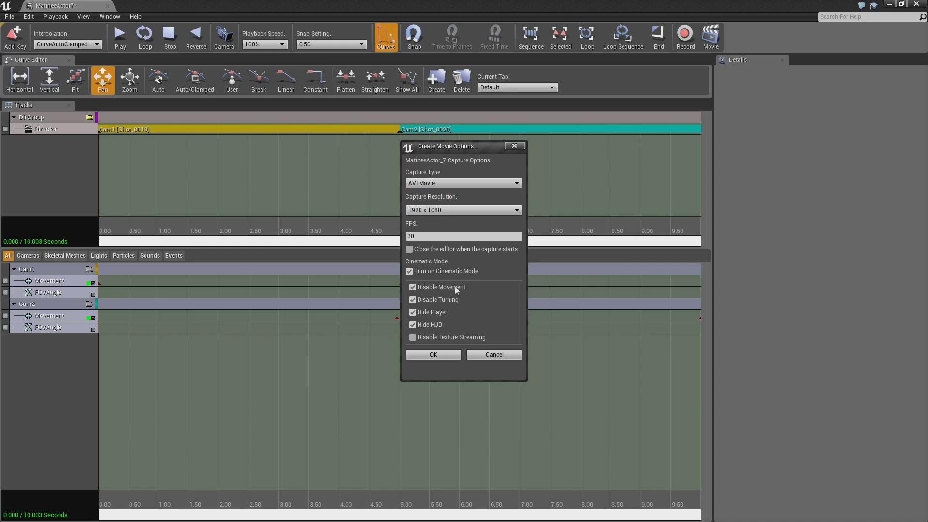
click(441, 211)
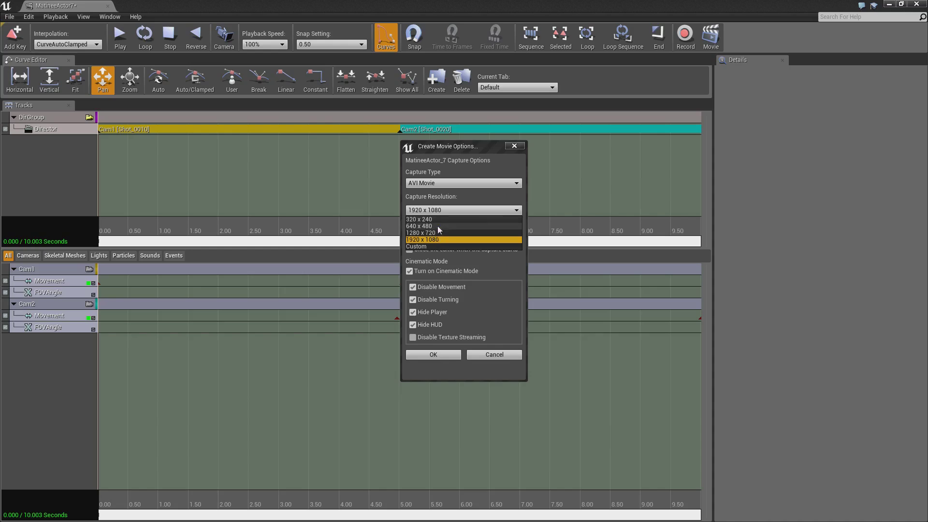
click(437, 233)
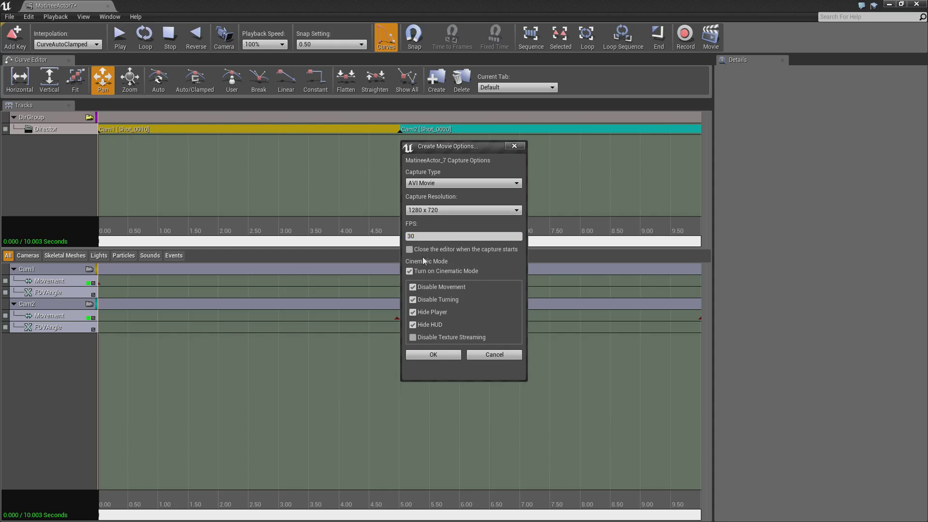
Capture the Matinee as an AVI movie at 1920 x 1080 and 30 FPS with Cinematic Mode on.
drag(506, 4, 686, 29)
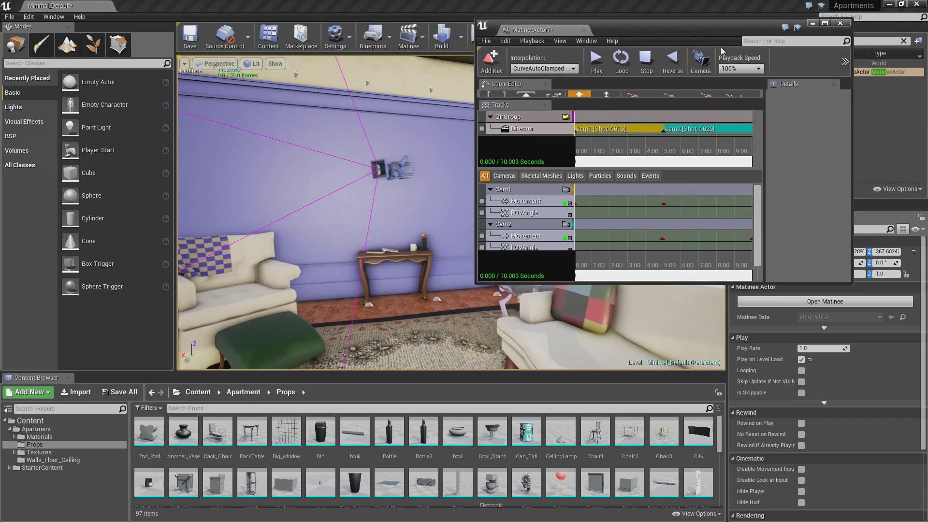
click(845, 63)
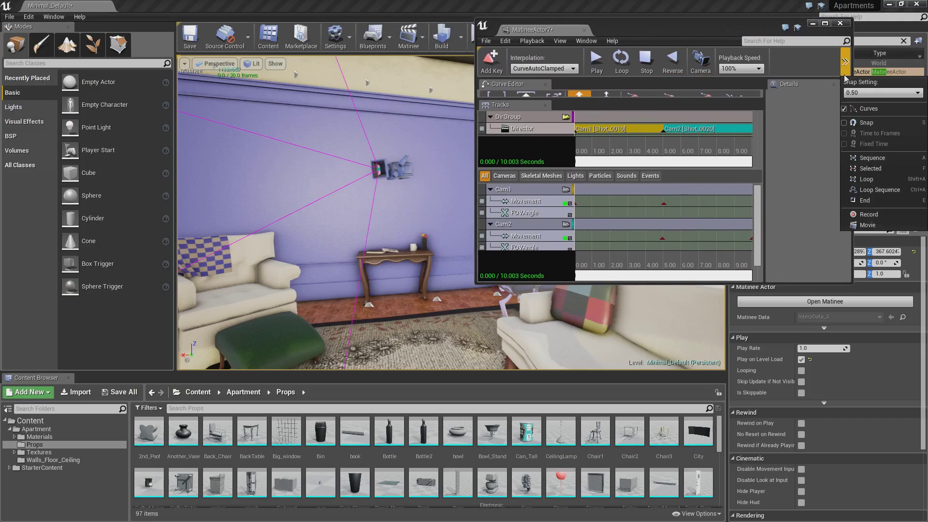
drag(748, 28, 710, 1)
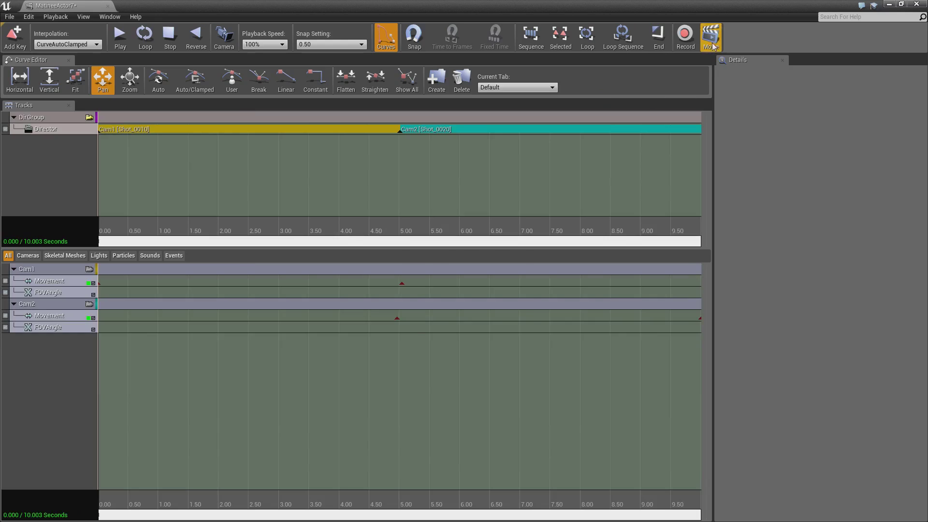
click(713, 46)
drag(461, 148, 509, 138)
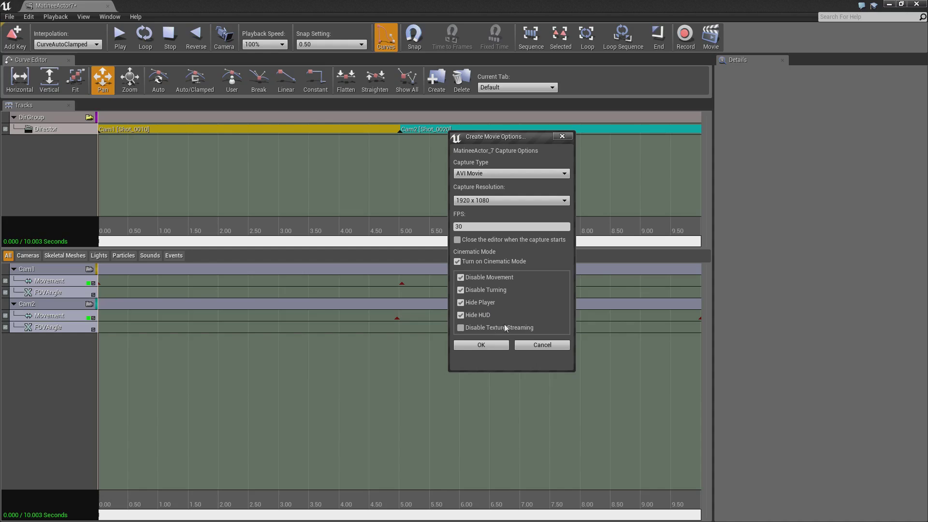
click(487, 347)
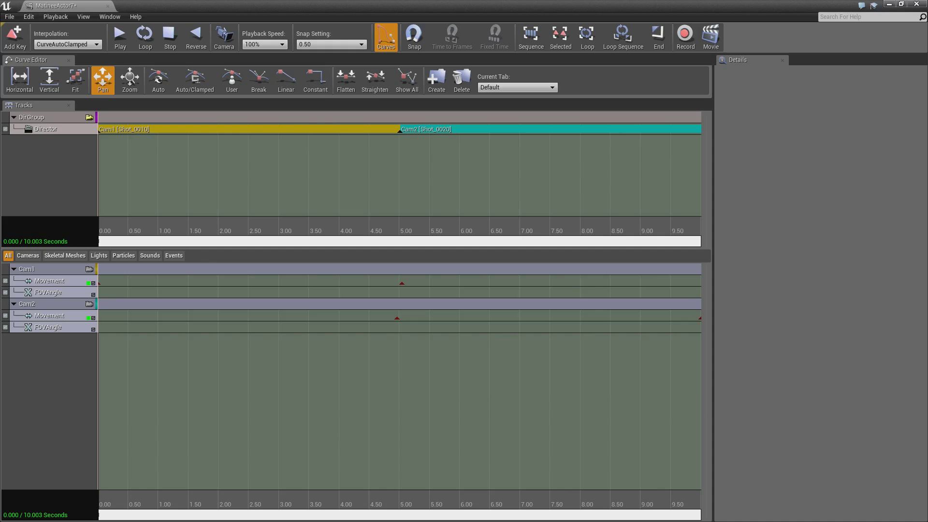
Switch to Windows Explorer, browse to the Apartments project's Saved > VideoCaptures folder, and select Movie0.avi.
key(alt+Tab)
click(459, 112)
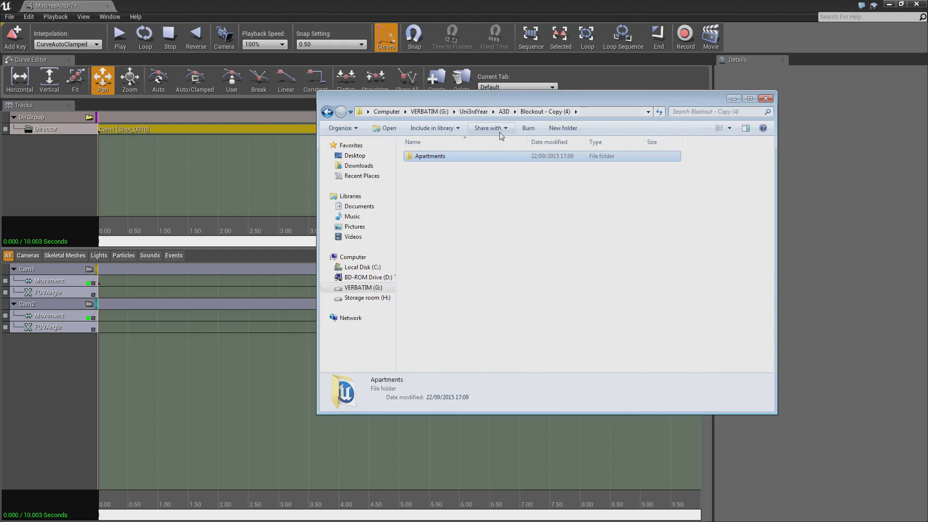
click(493, 113)
click(539, 114)
double_click(458, 158)
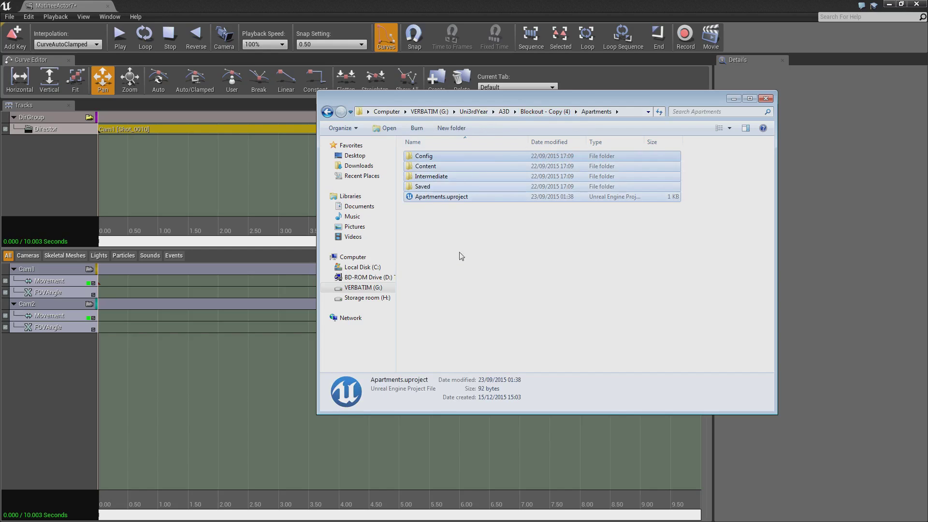
double_click(422, 186)
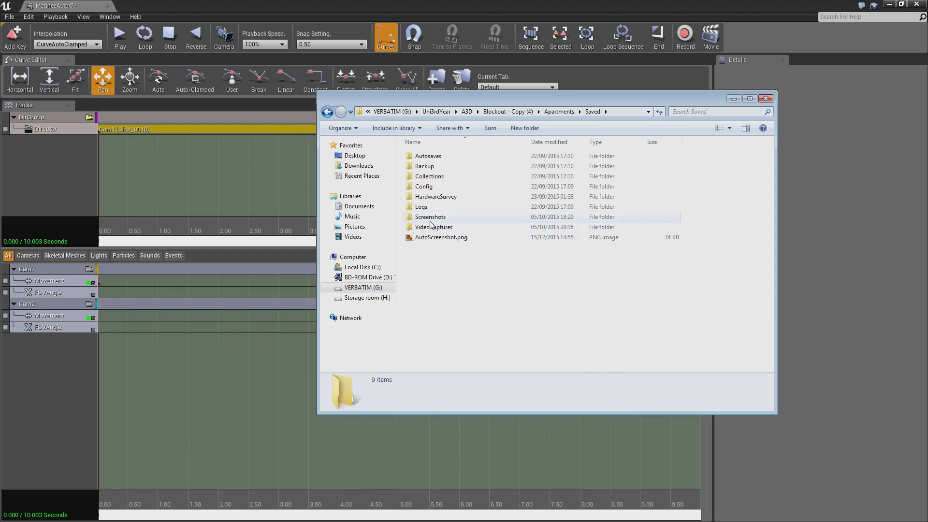
double_click(450, 226)
click(428, 160)
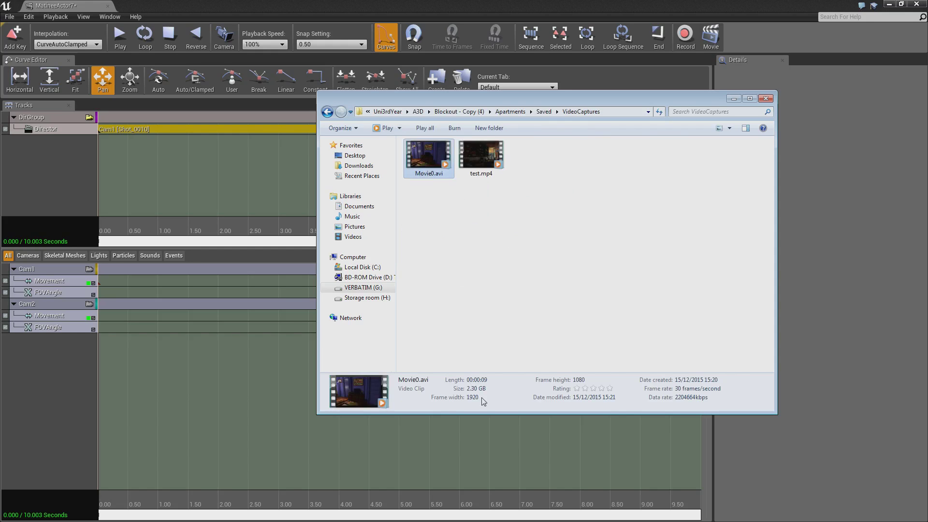
Play Movie0.avi and test.mp4 to check the captured cinematic, closing the player and returning to the folder.
double_click(437, 162)
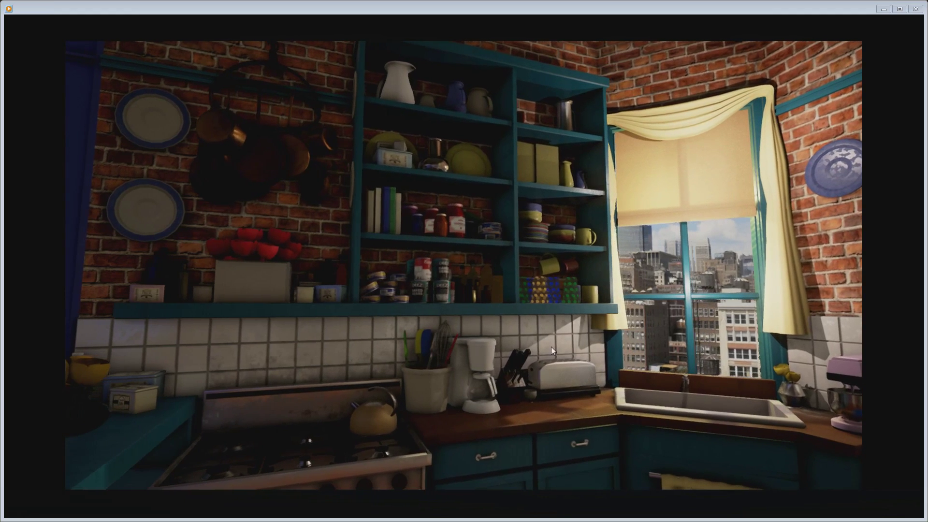
click(914, 10)
click(481, 222)
click(485, 165)
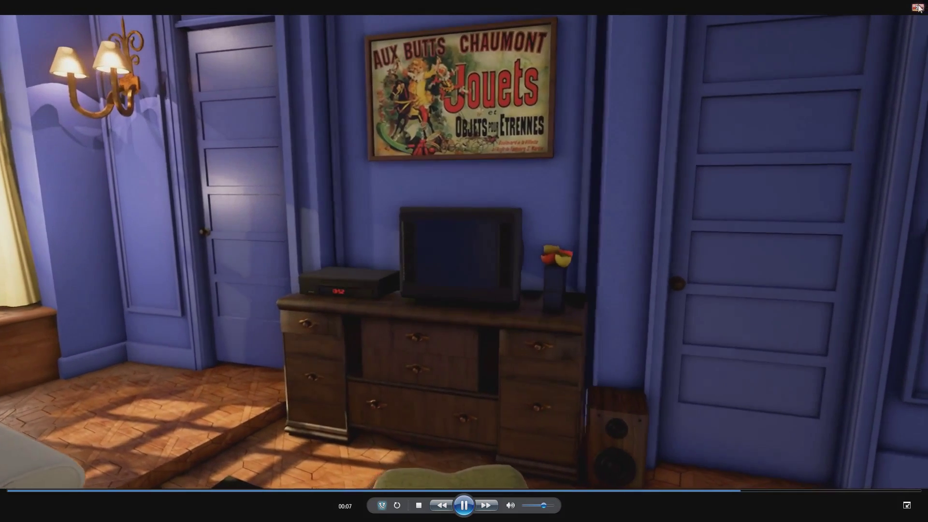
click(918, 7)
click(588, 256)
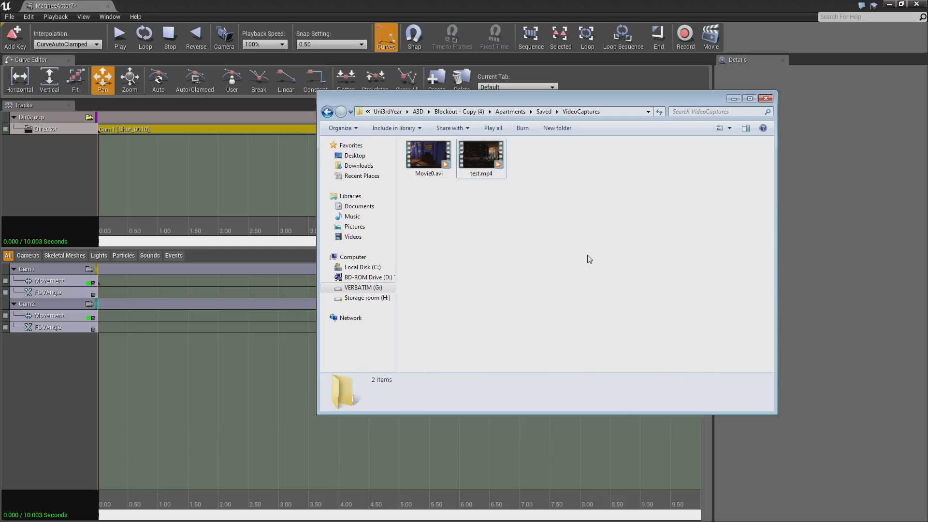